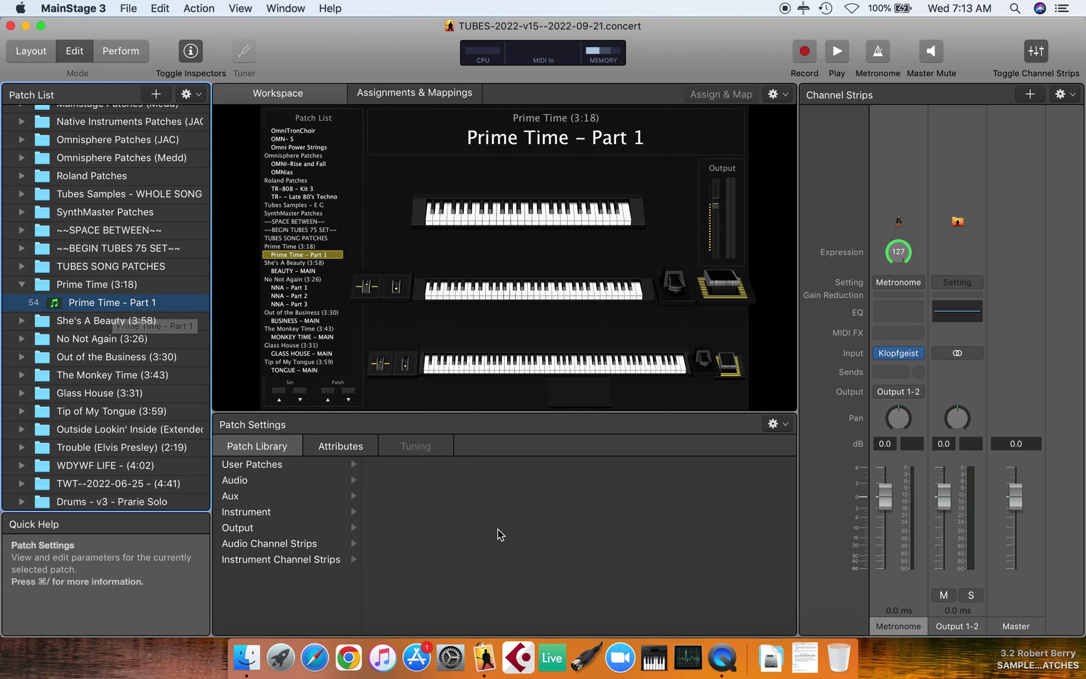
Step: Select the Prime Time (3:18) set in the Patch List
left_click(110, 286)
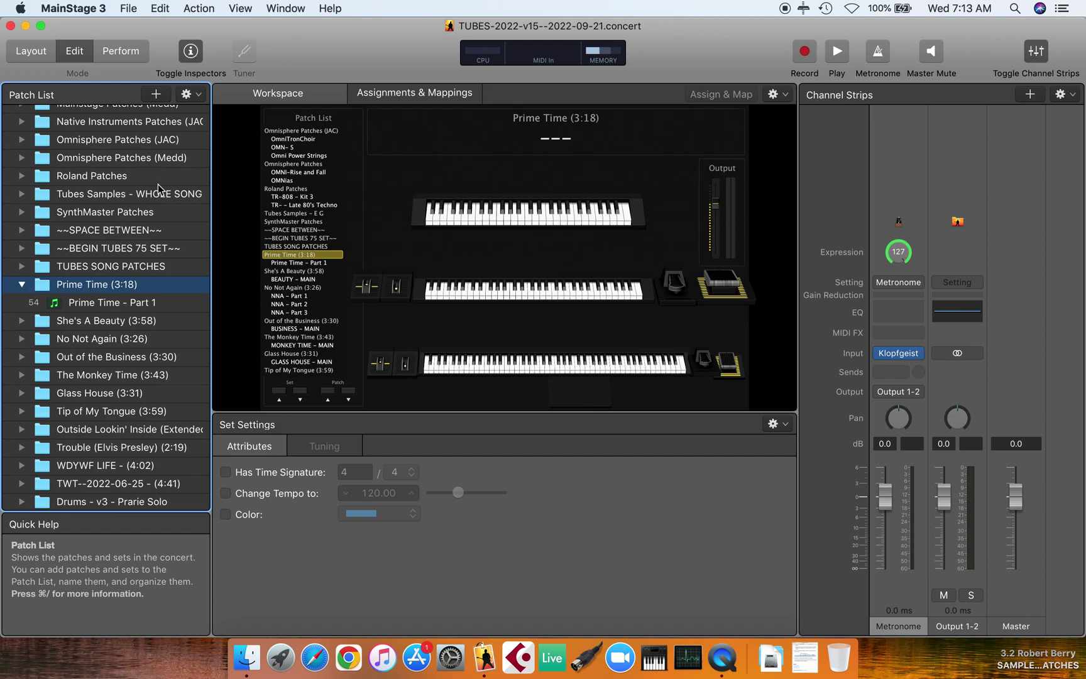
Step: Show the Prime Time - Part 1 patch and select its Metronome channel strip
left_click(92, 304)
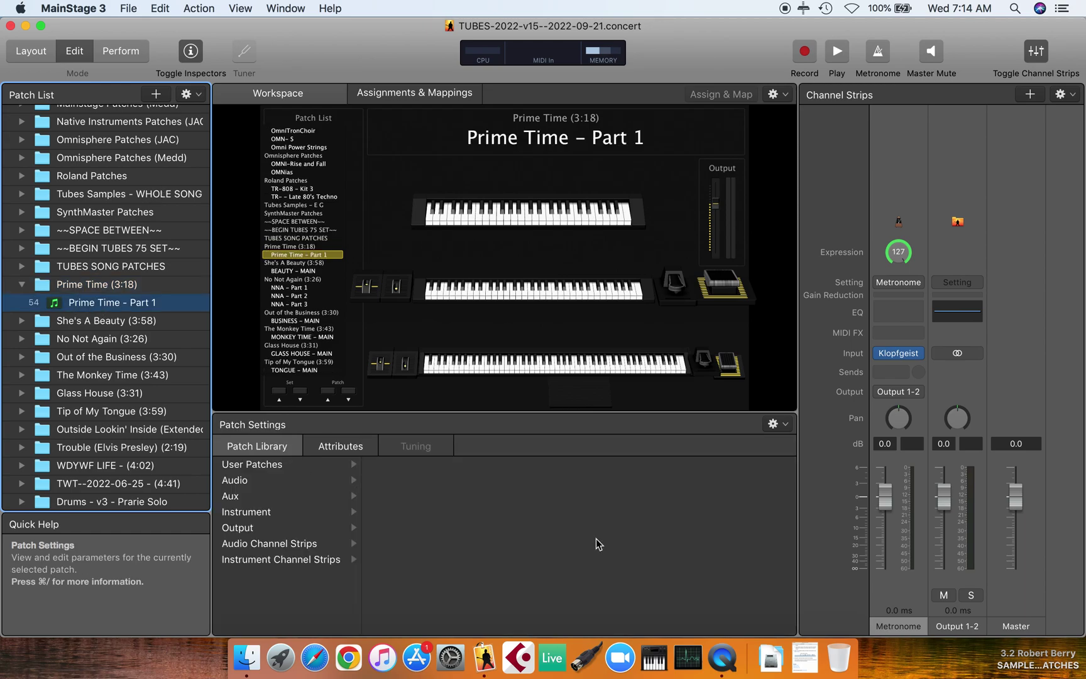
left_click(895, 181)
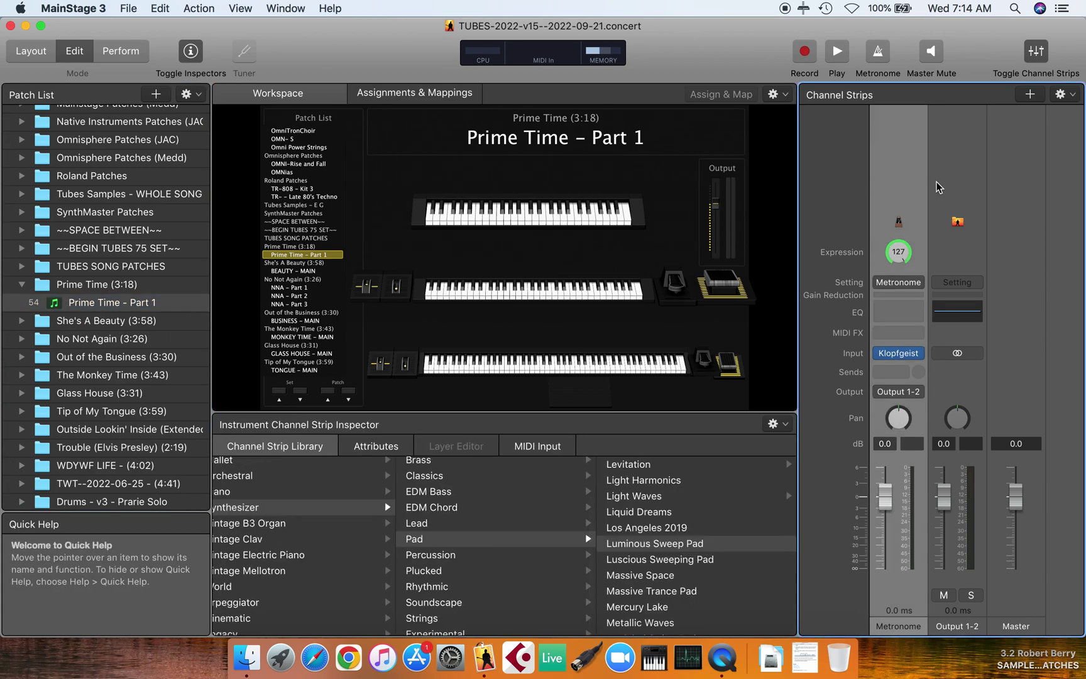
Step: Add a new instrument channel strip, Inst 65, to the patch
left_click(1062, 95)
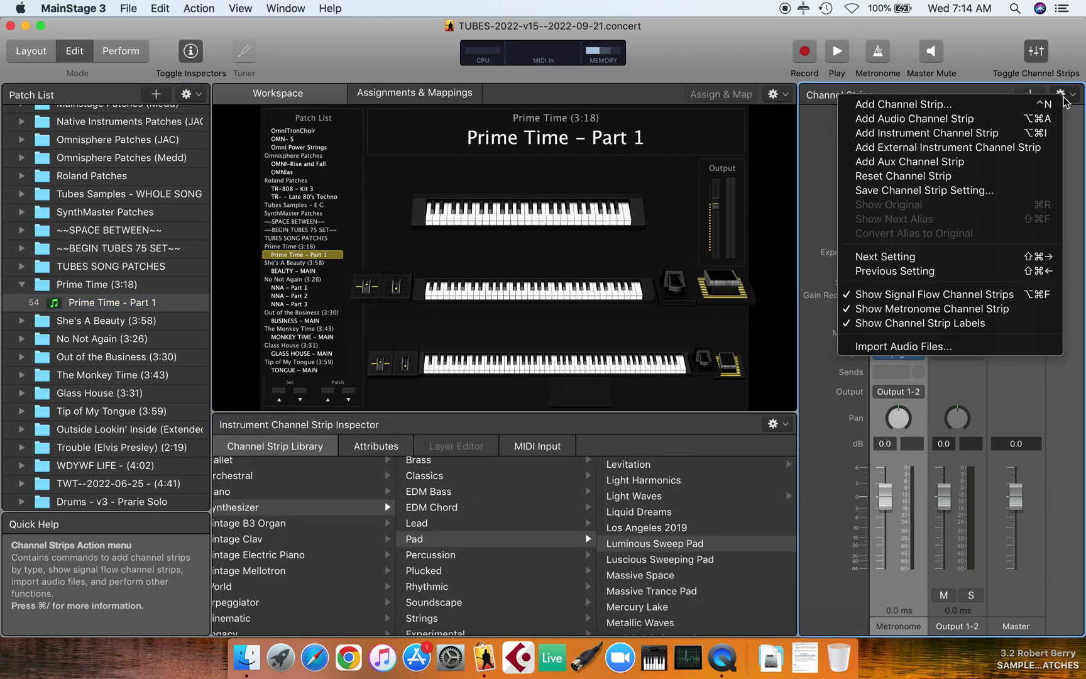
left_click(944, 109)
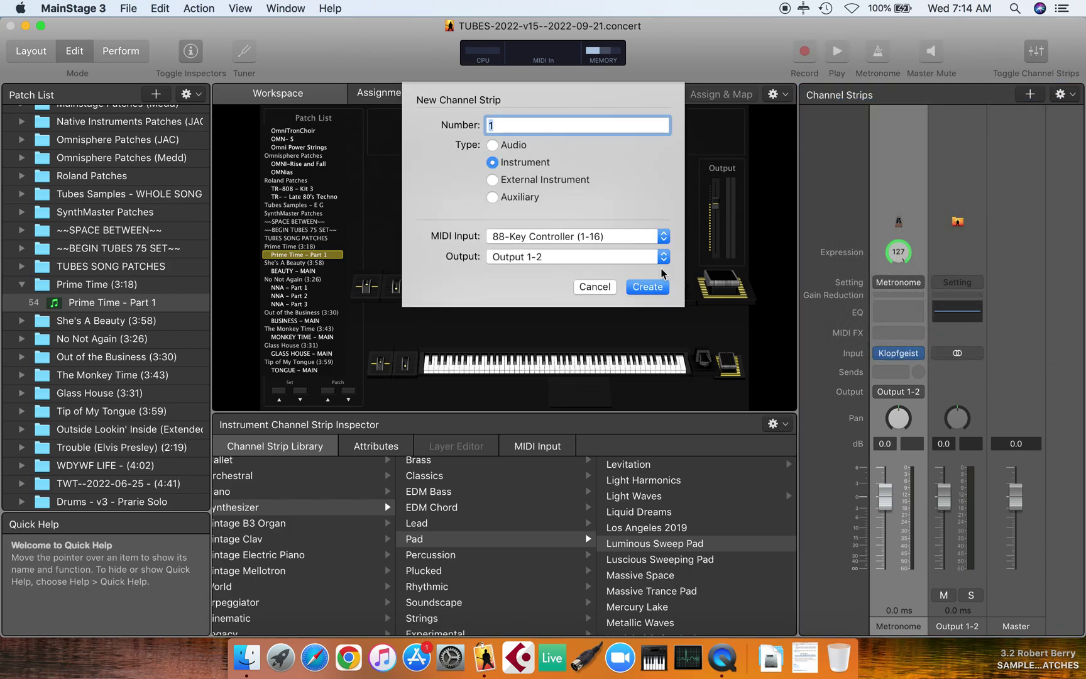
left_click(646, 287)
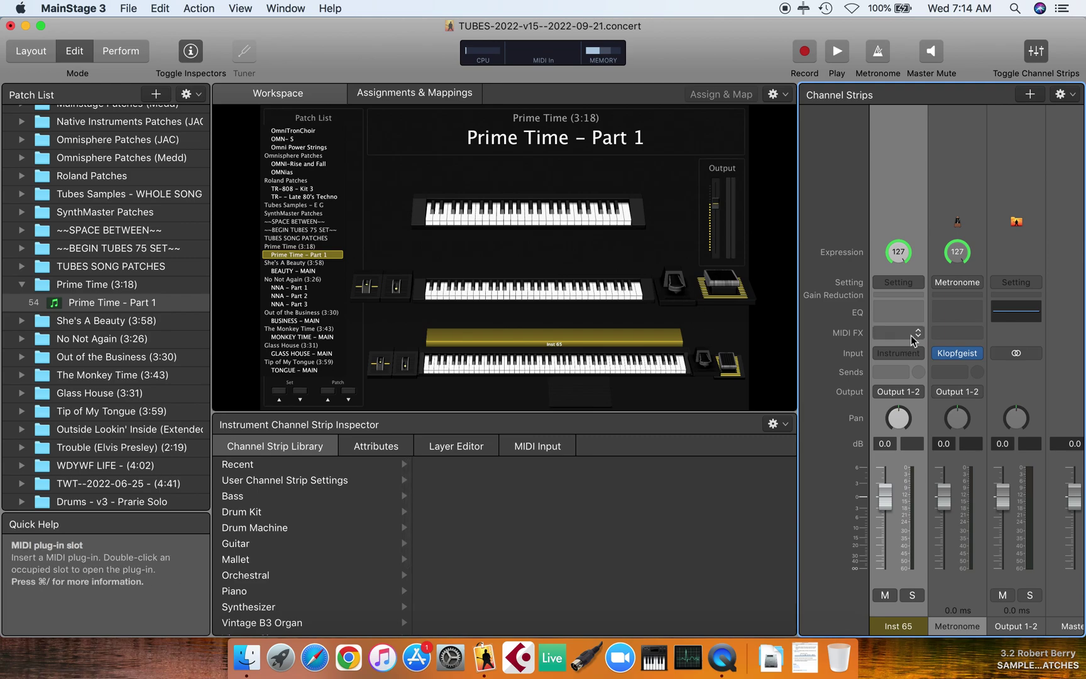
Step: Load a stereo EXS24 (Sampler) into Inst 65's instrument slot
left_click(922, 351)
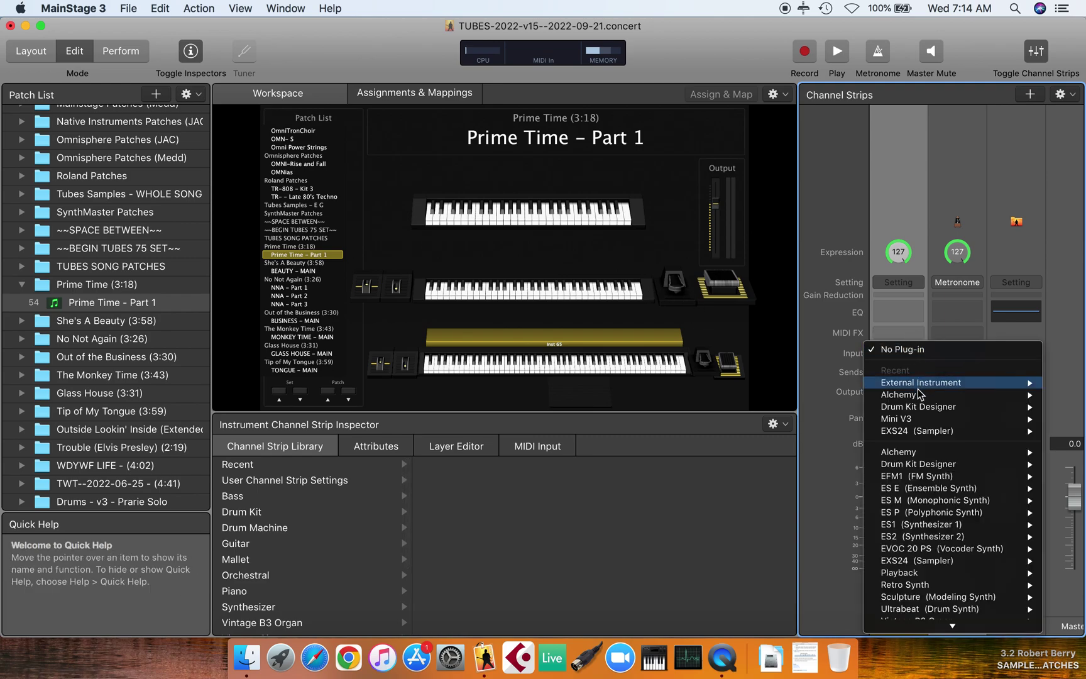
mouse_move(918, 434)
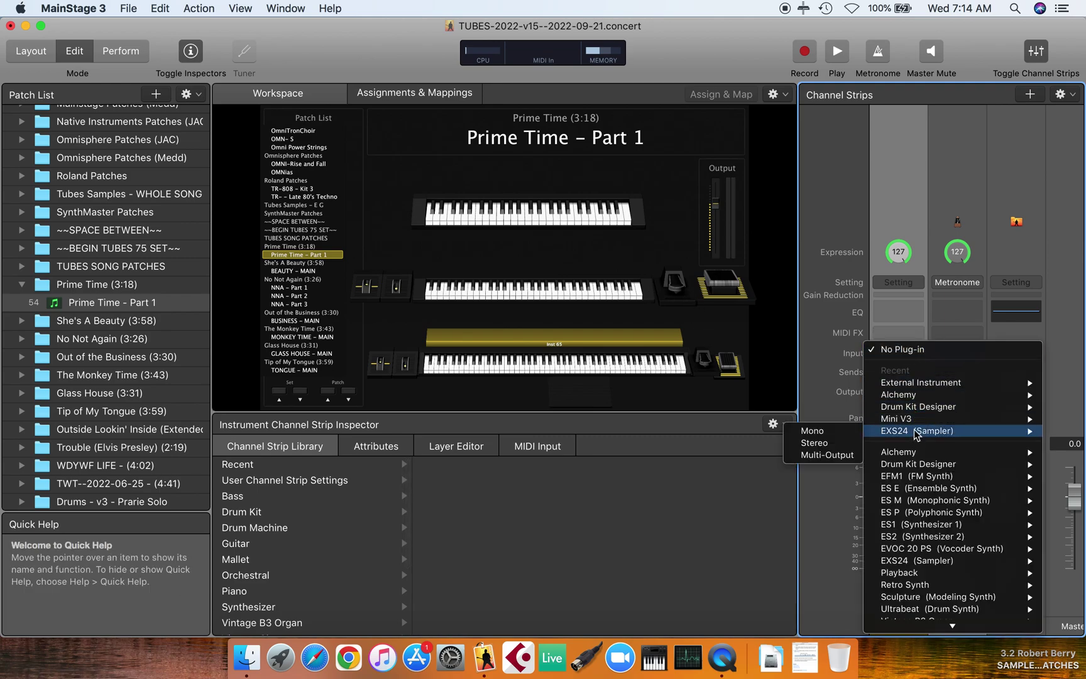
left_click(820, 443)
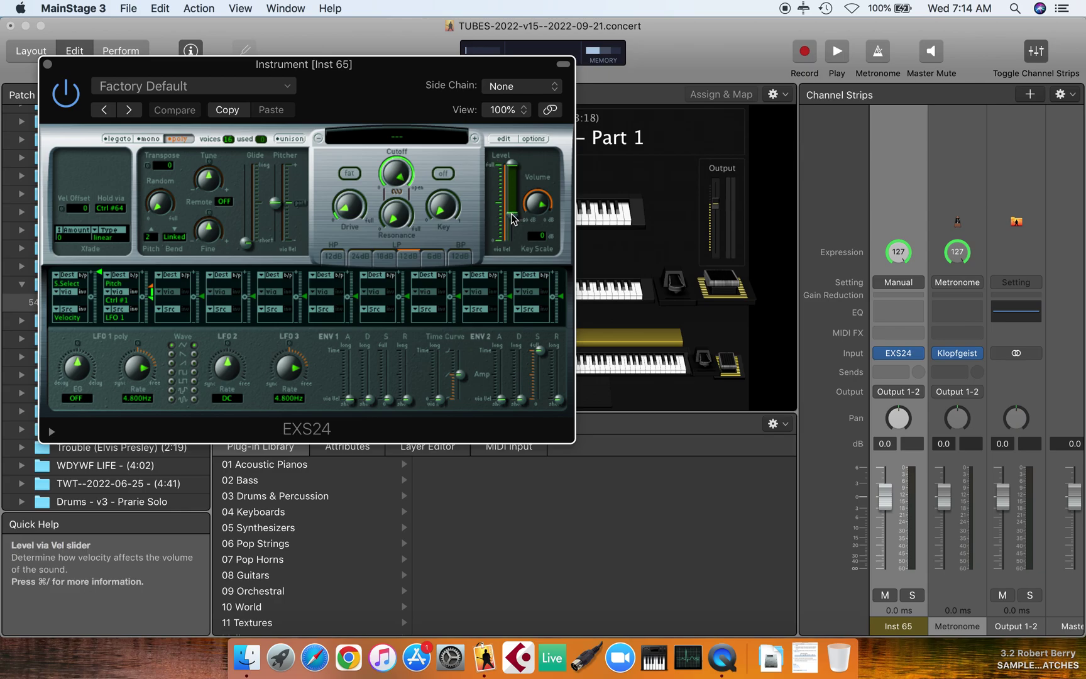
Step: Raise the EXS24 Level via Vel to full and open its empty Instrument Editor beside Finder
left_click_drag(512, 215, 512, 165)
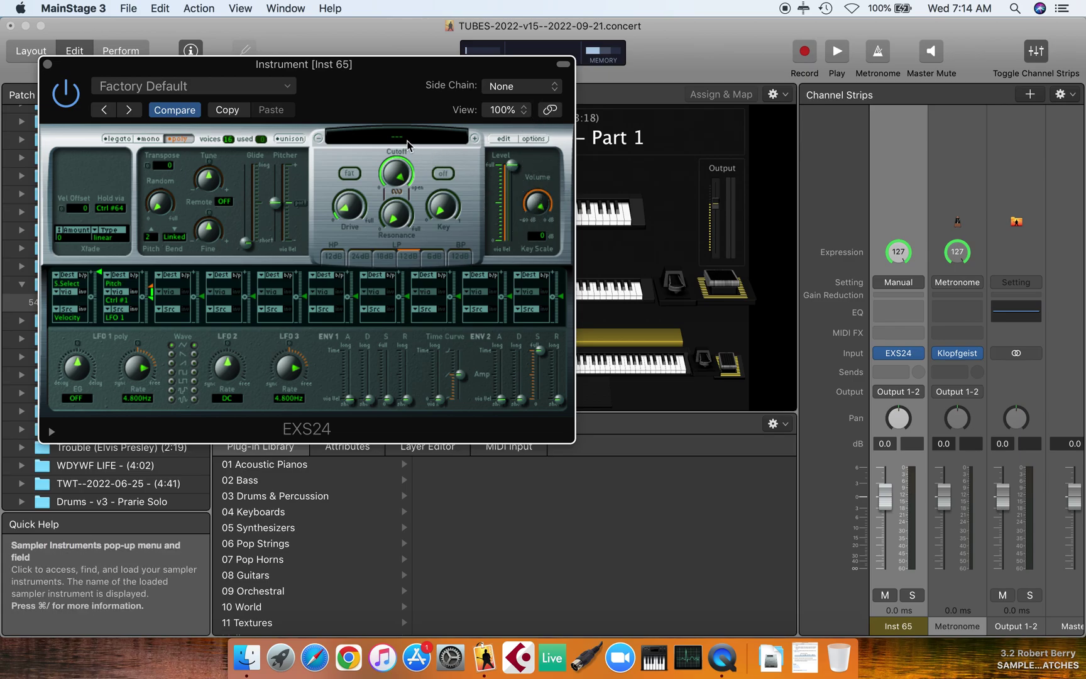
left_click(503, 139)
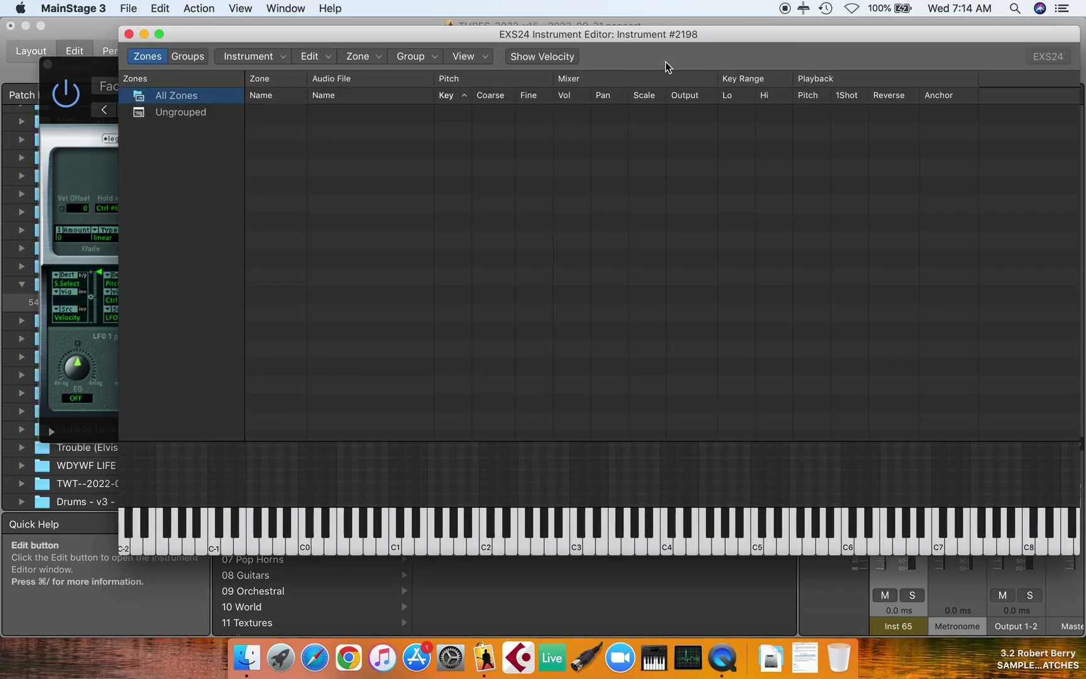
left_click_drag(675, 36, 562, 101)
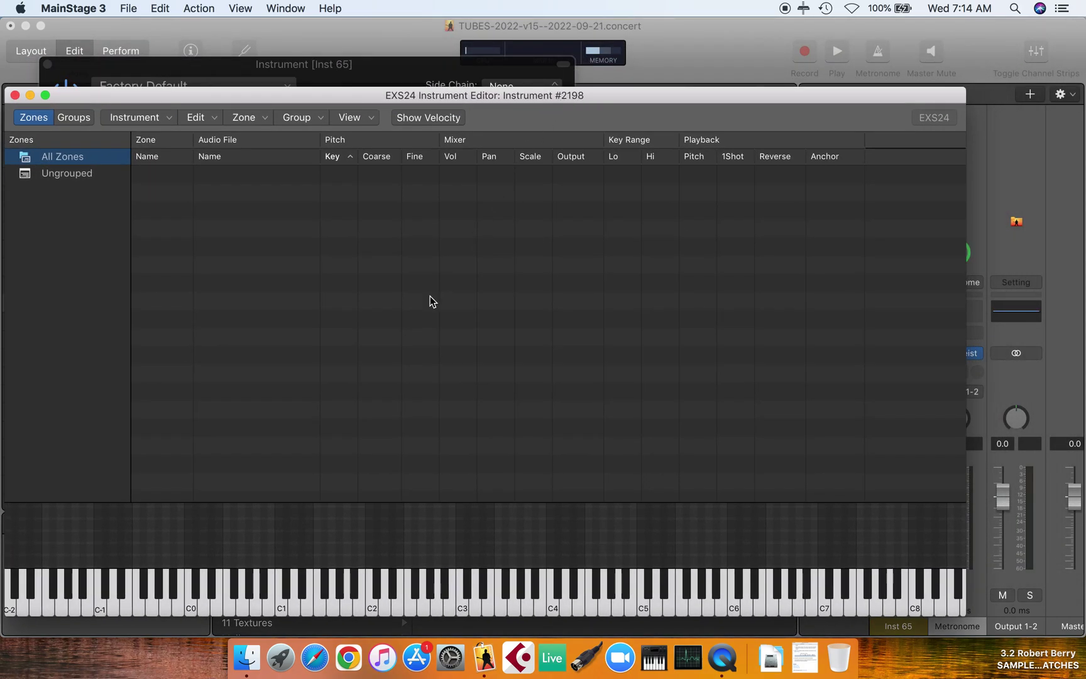
left_click(247, 658)
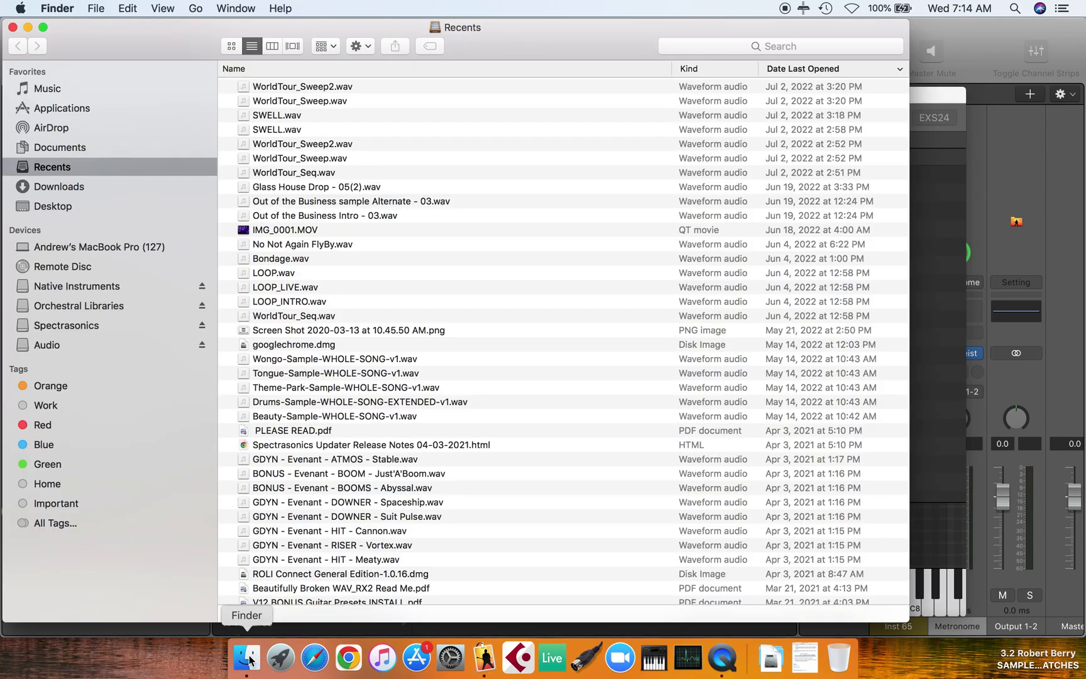
Step: Move the Finder window to the right and show the Desktop folder
left_click_drag(134, 44, 639, 55)
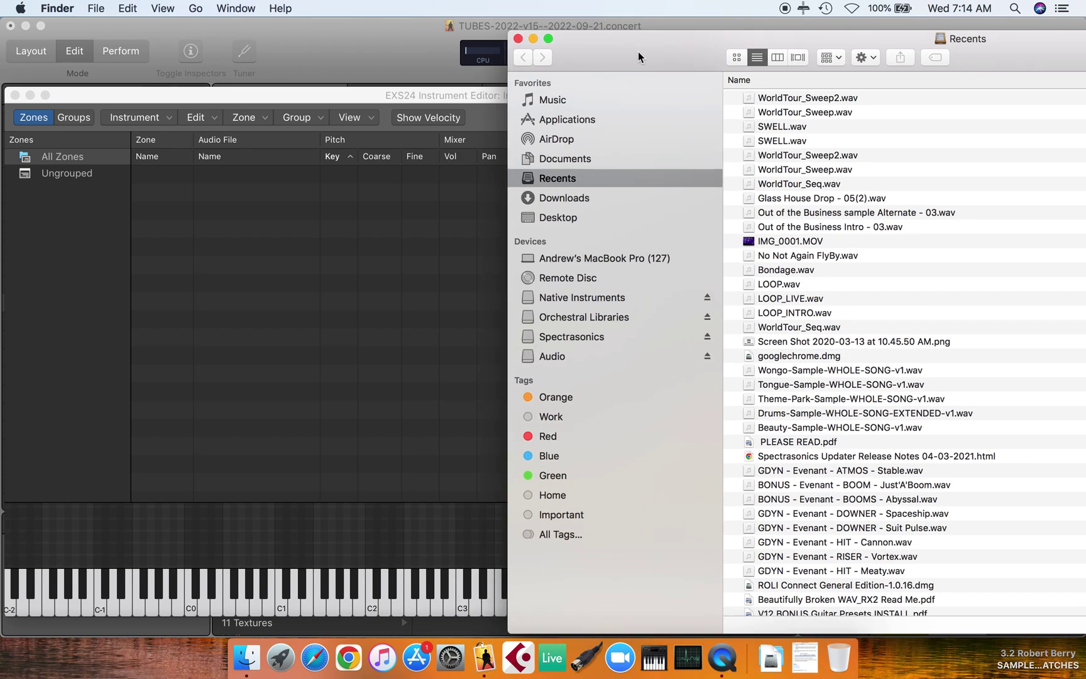
left_click(555, 218)
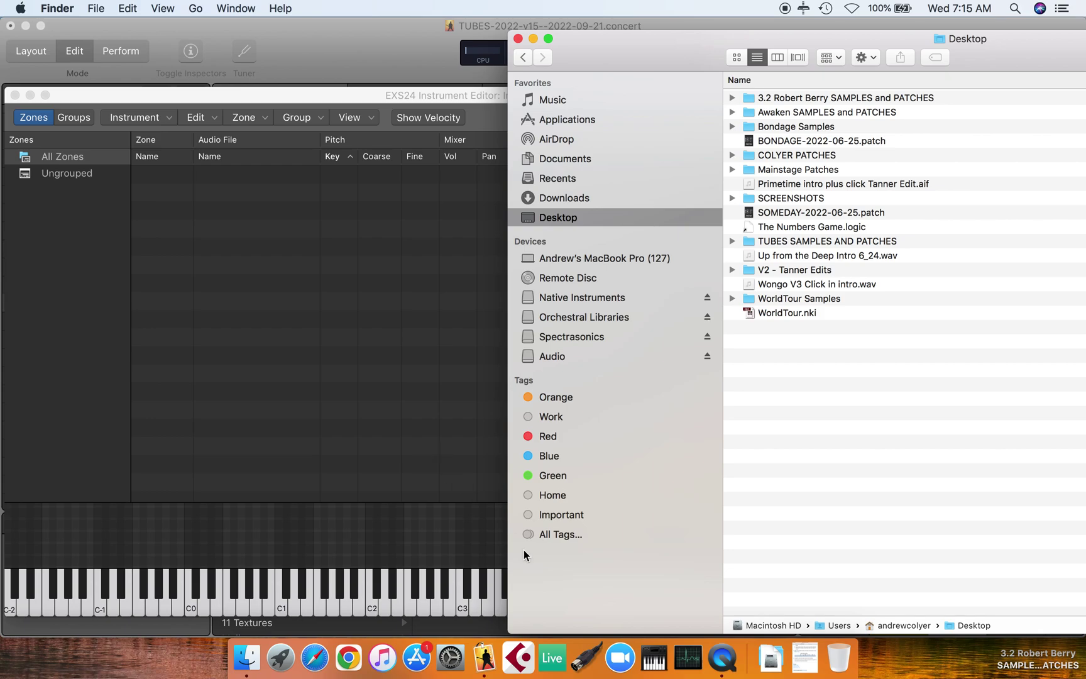
Step: In MIDI Monitor, confirm the key sends A-1, then discard the event log unsaved
left_click(588, 659)
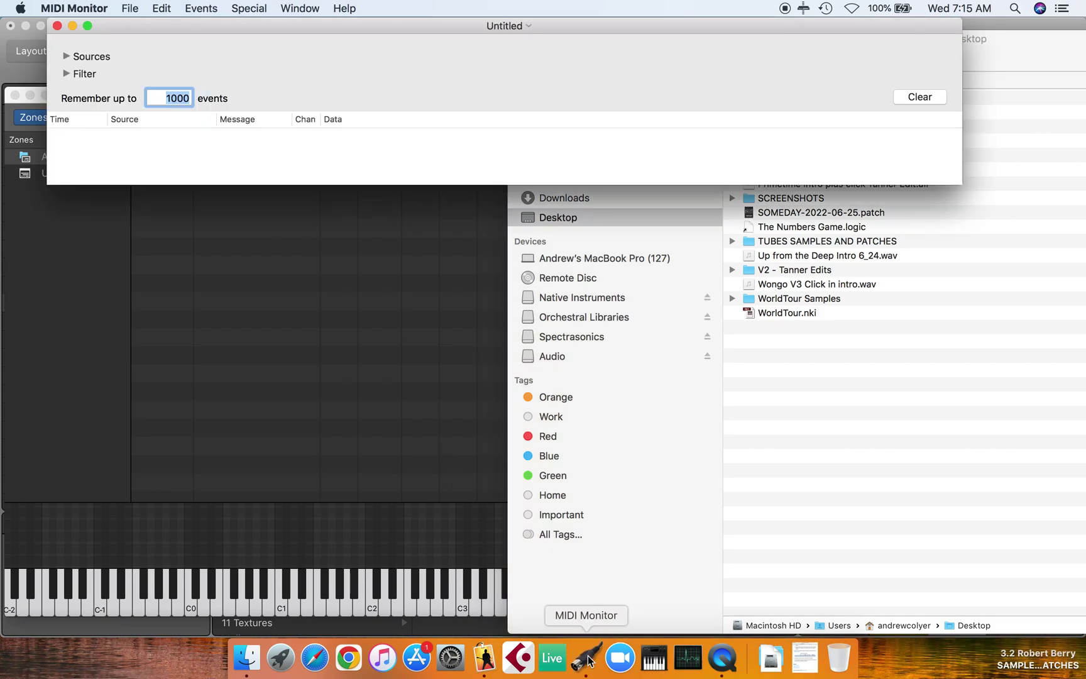
left_click_drag(400, 183, 389, 342)
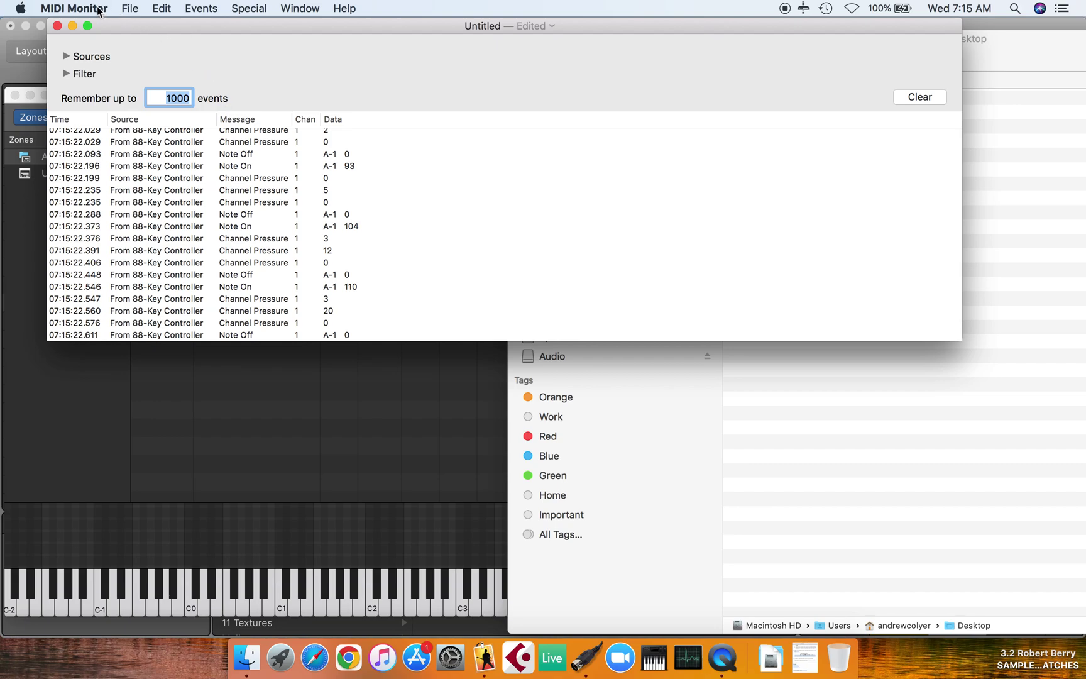
left_click(57, 26)
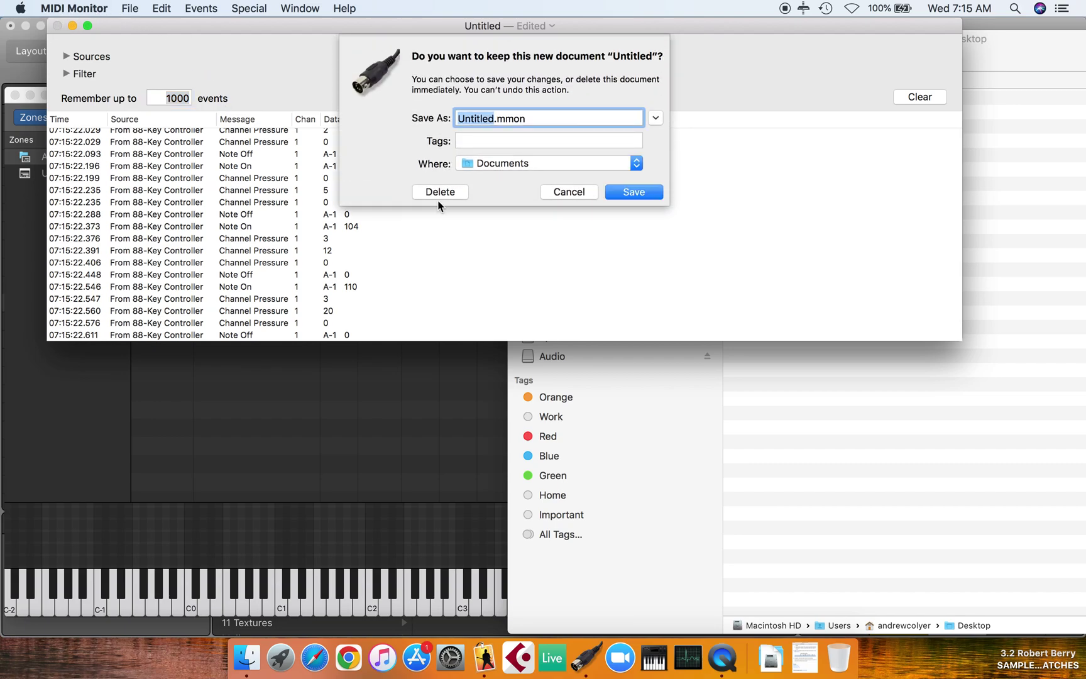
left_click(438, 190)
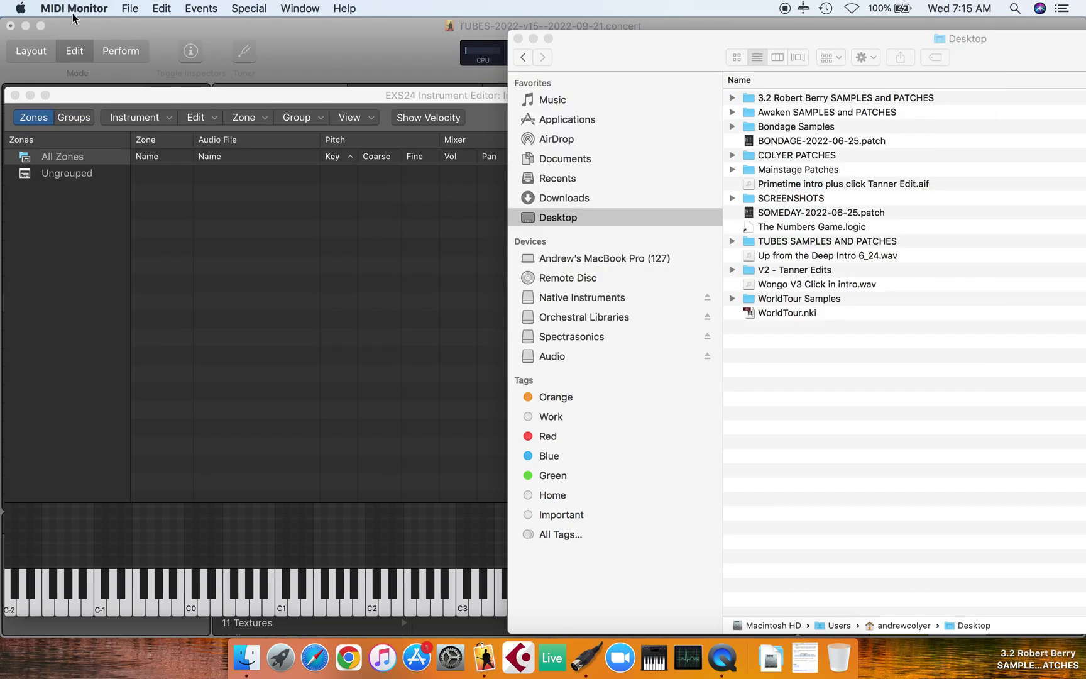
left_click(73, 8)
Step: Quit MIDI Monitor and bring the empty EXS24 Instrument Editor for Instrument #2198 forward
left_click(82, 162)
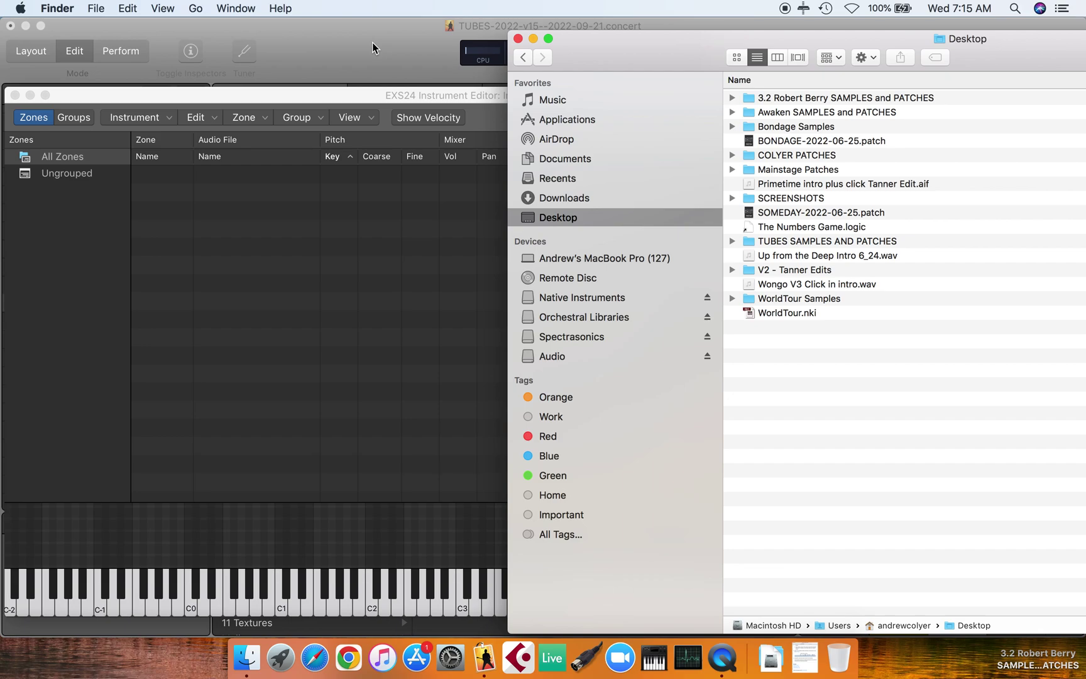
left_click(373, 43)
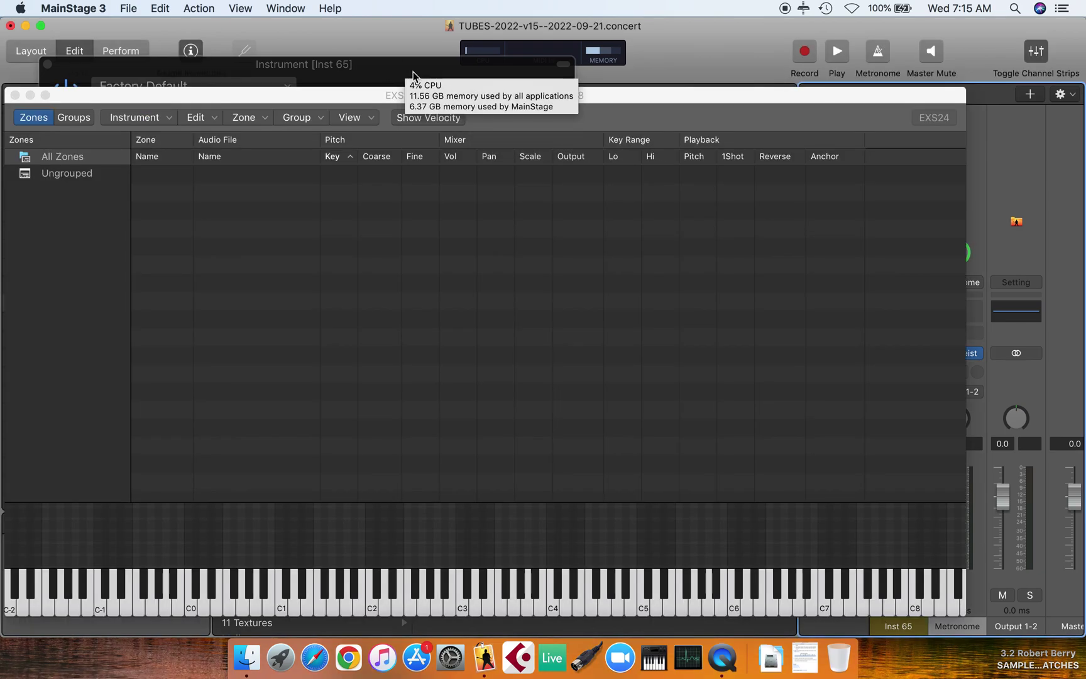
left_click(340, 99)
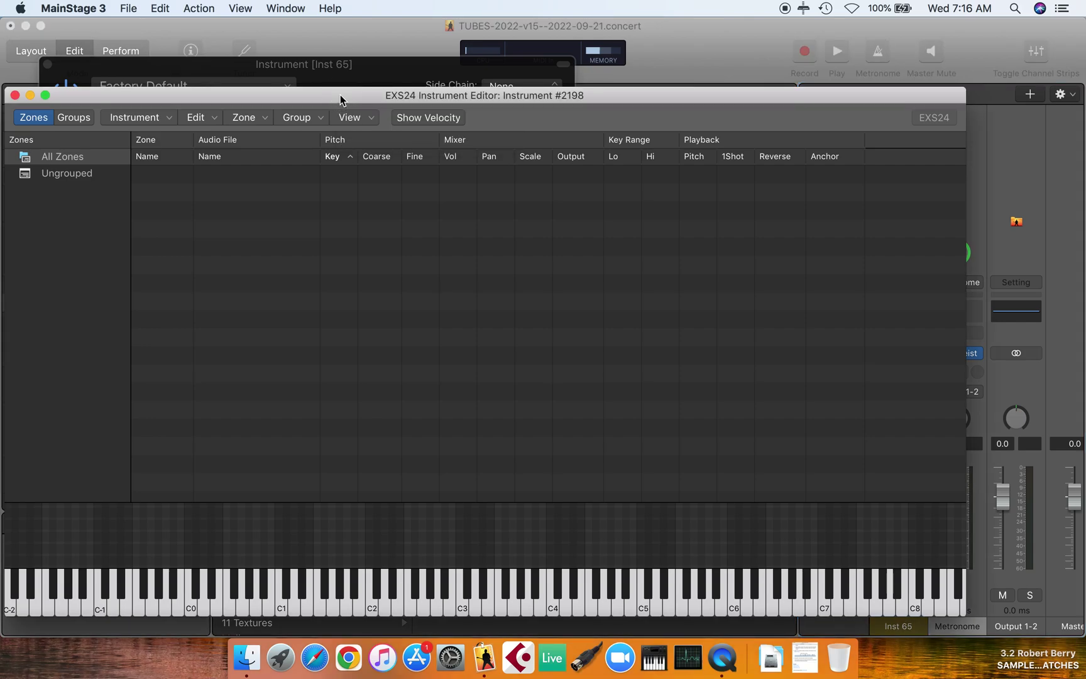
Step: Look over the EXS24 plug-in and Instrument Editor windows, then return to Finder's Desktop
left_click(357, 41)
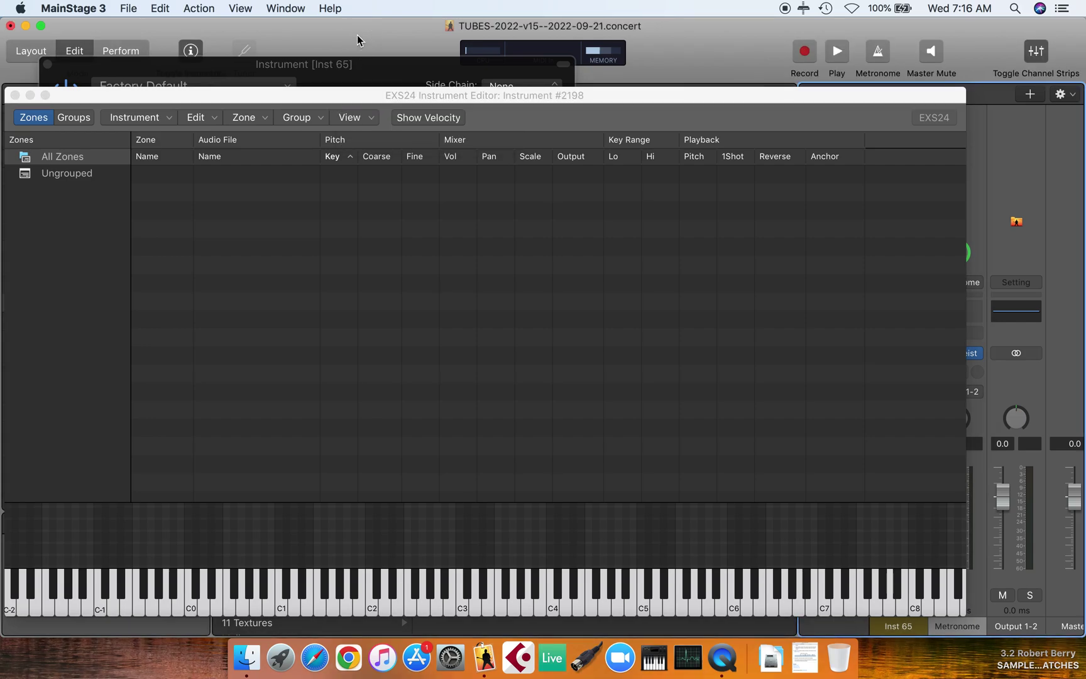
left_click(369, 66)
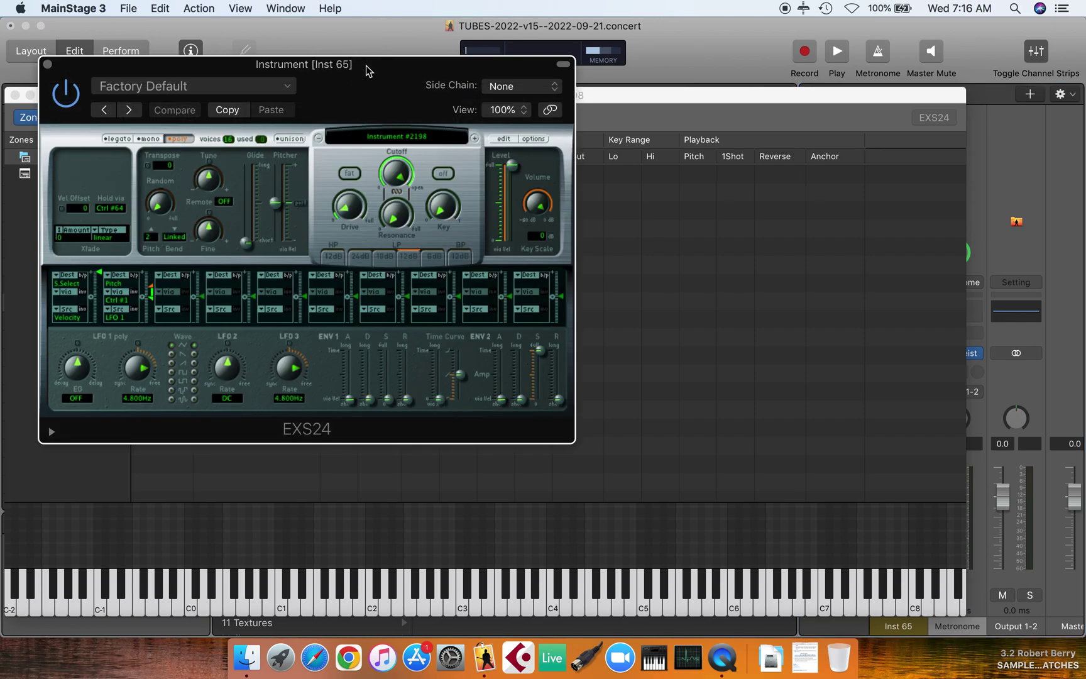
left_click(626, 97)
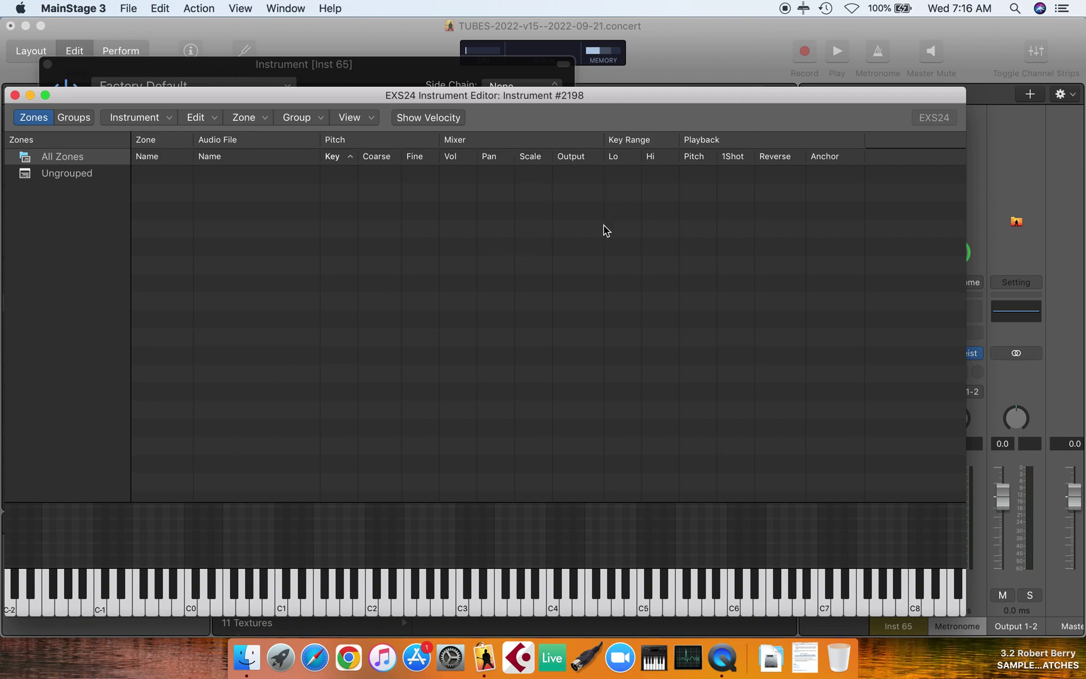
left_click(247, 658)
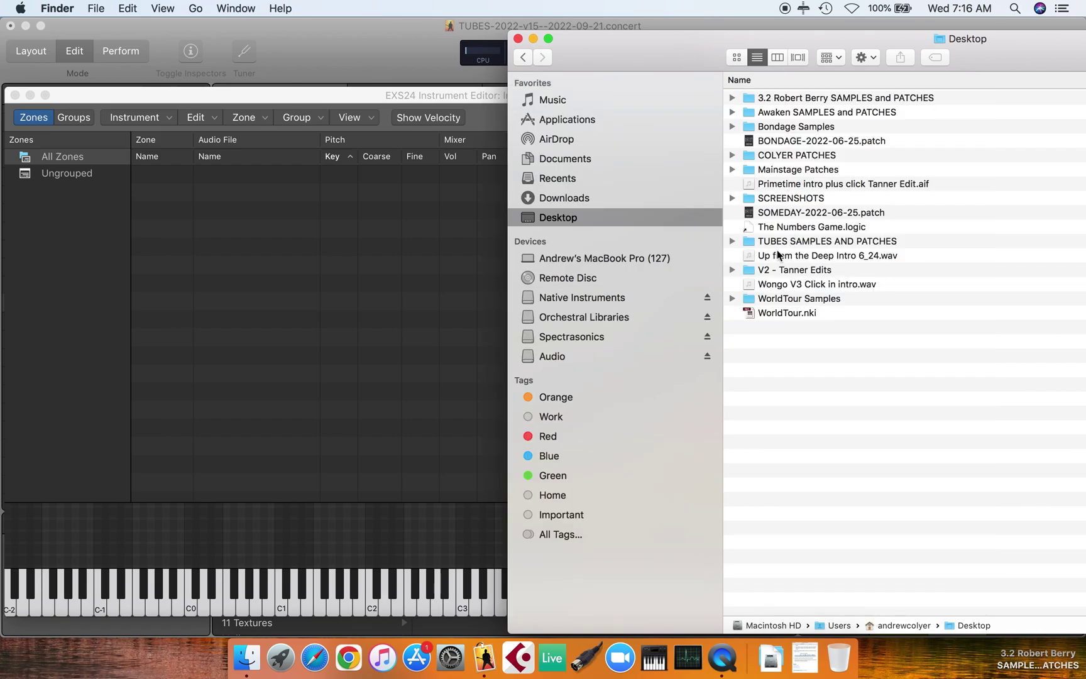
Step: Drag 'Primetime intro plus click Tanner Edit.aif' into the EXS24 editor as Zone #1 and turn off its pitch tracking
left_click(783, 186)
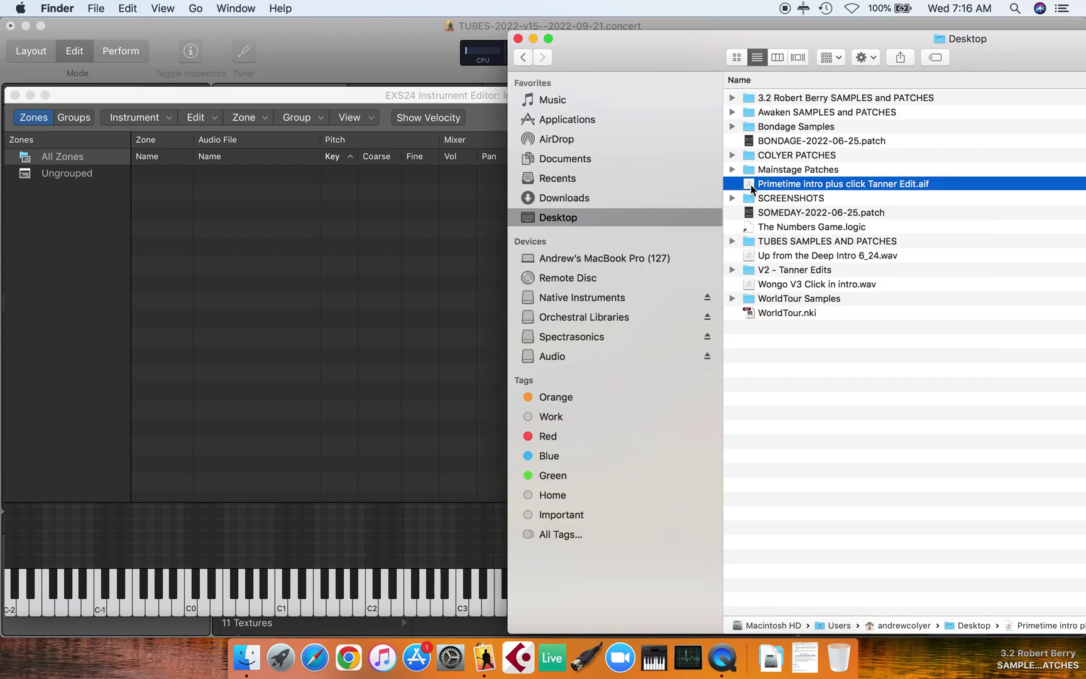
left_click_drag(749, 188, 168, 614)
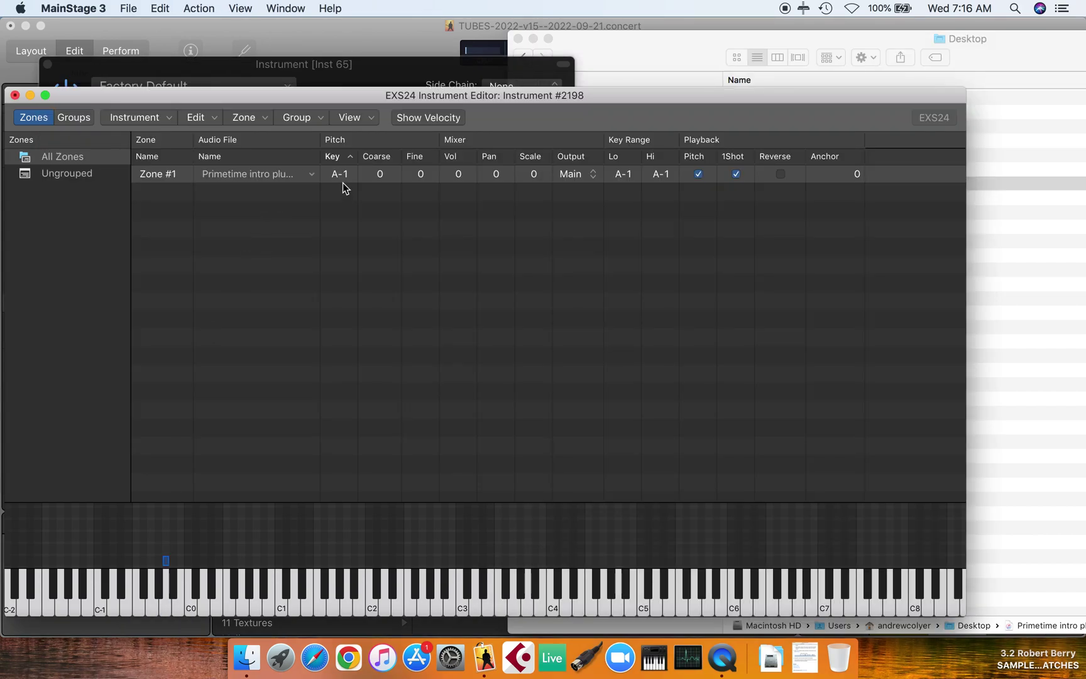
left_click(699, 177)
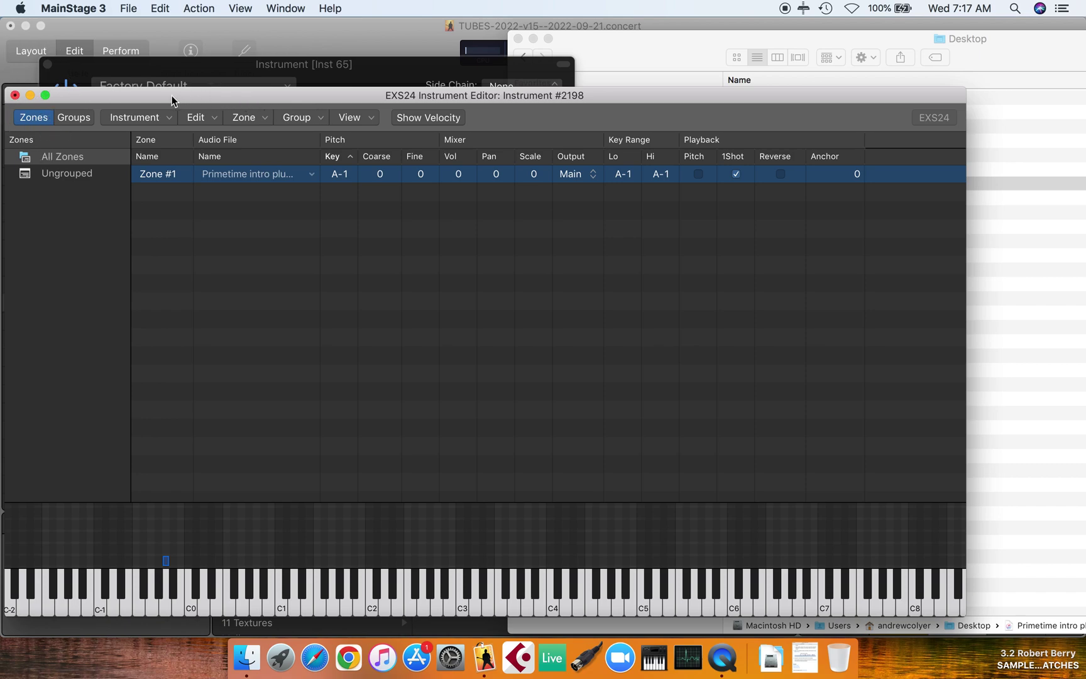
Step: Save the instrument as 'PrimeTime-INTRO-SAMPLE-v1' in Sampler Instruments and close the editor
left_click(207, 121)
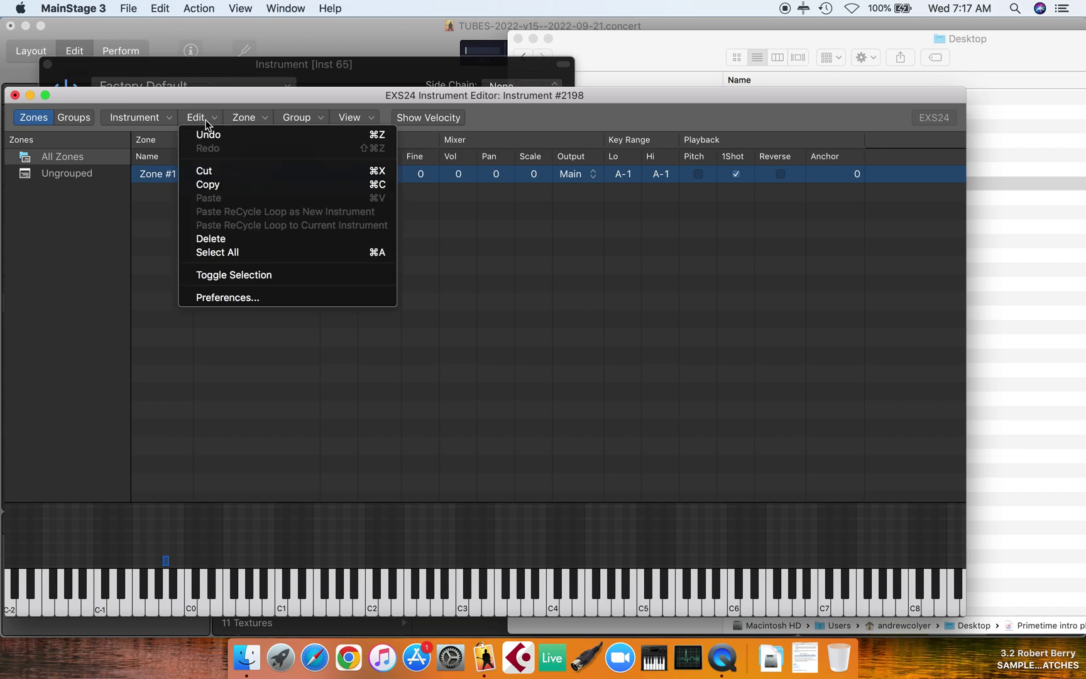
left_click(151, 119)
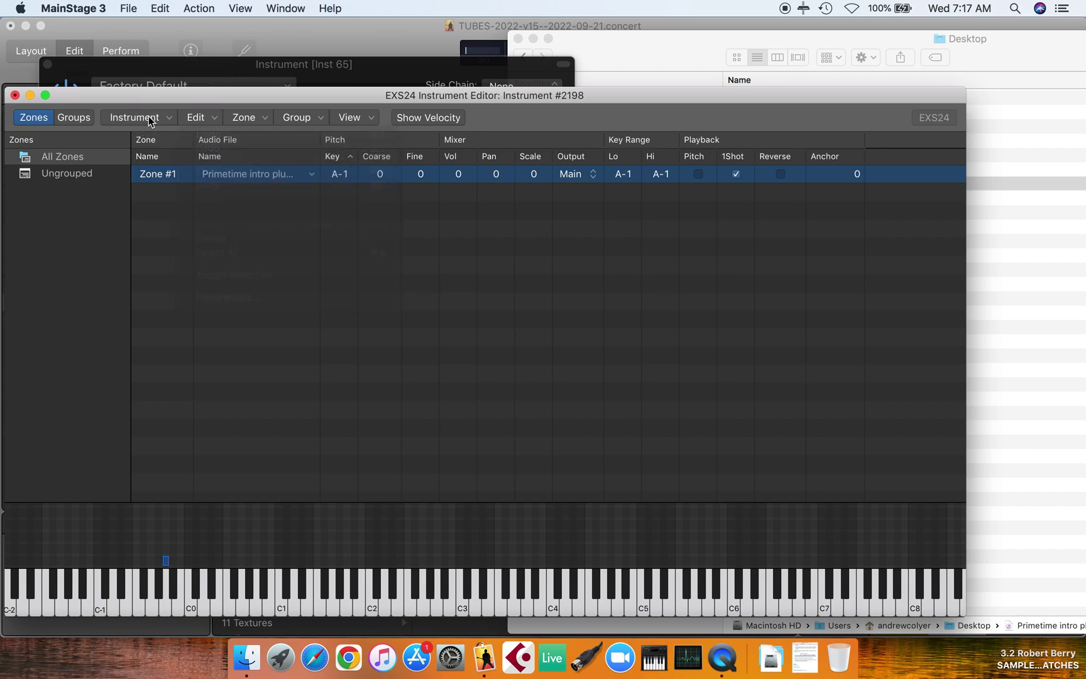
left_click(150, 119)
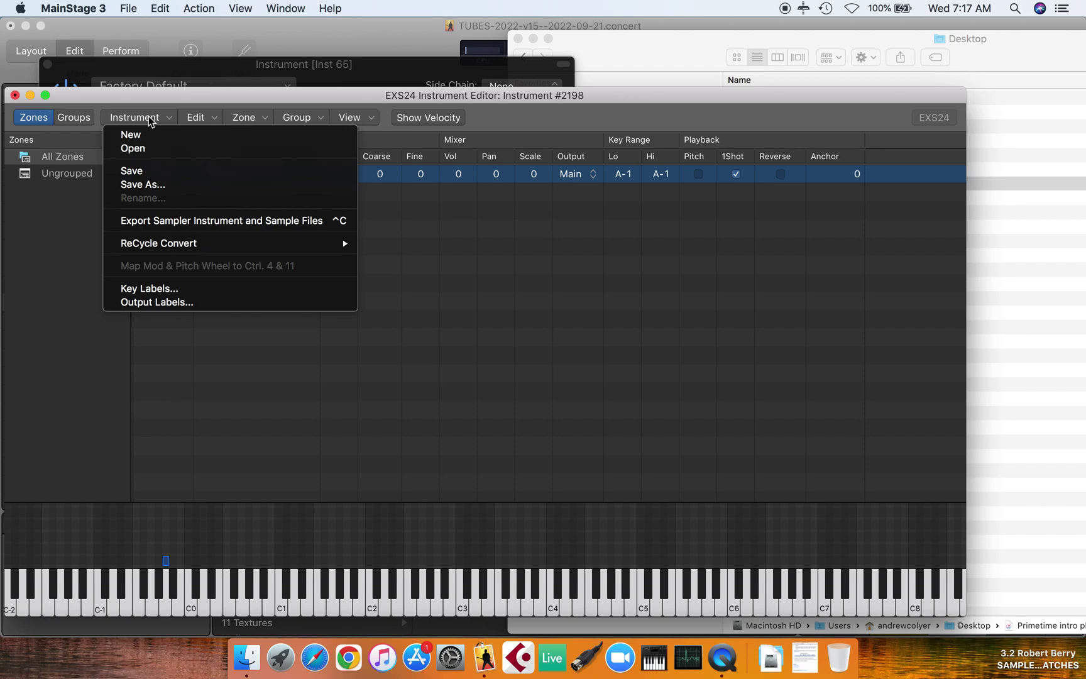
left_click(135, 185)
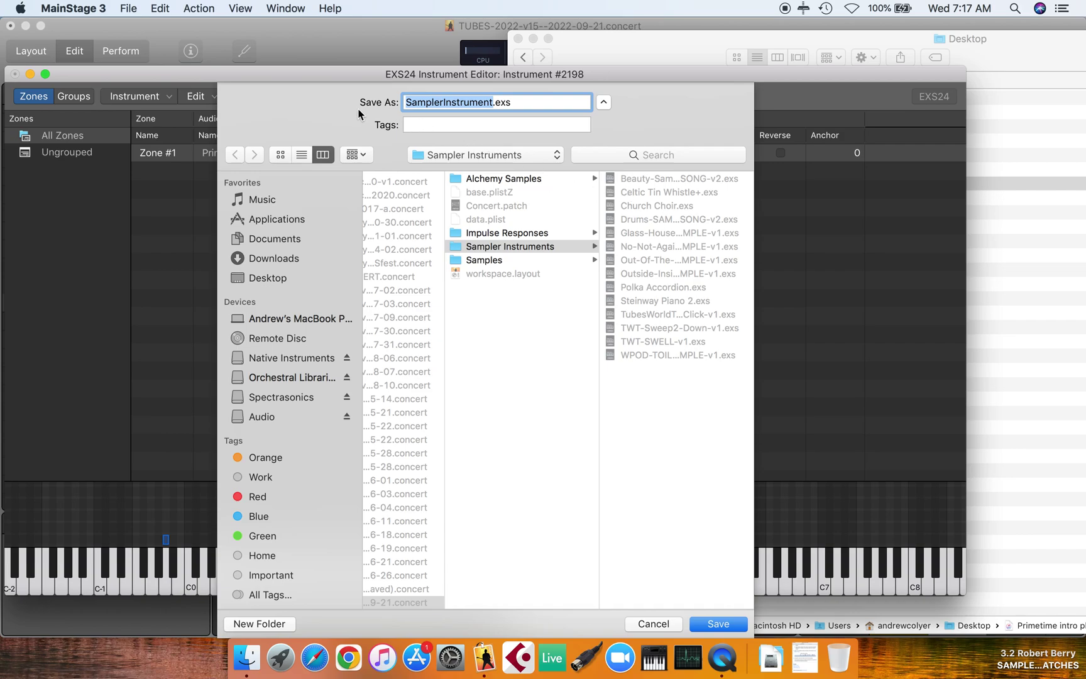
type("PrimeTime")
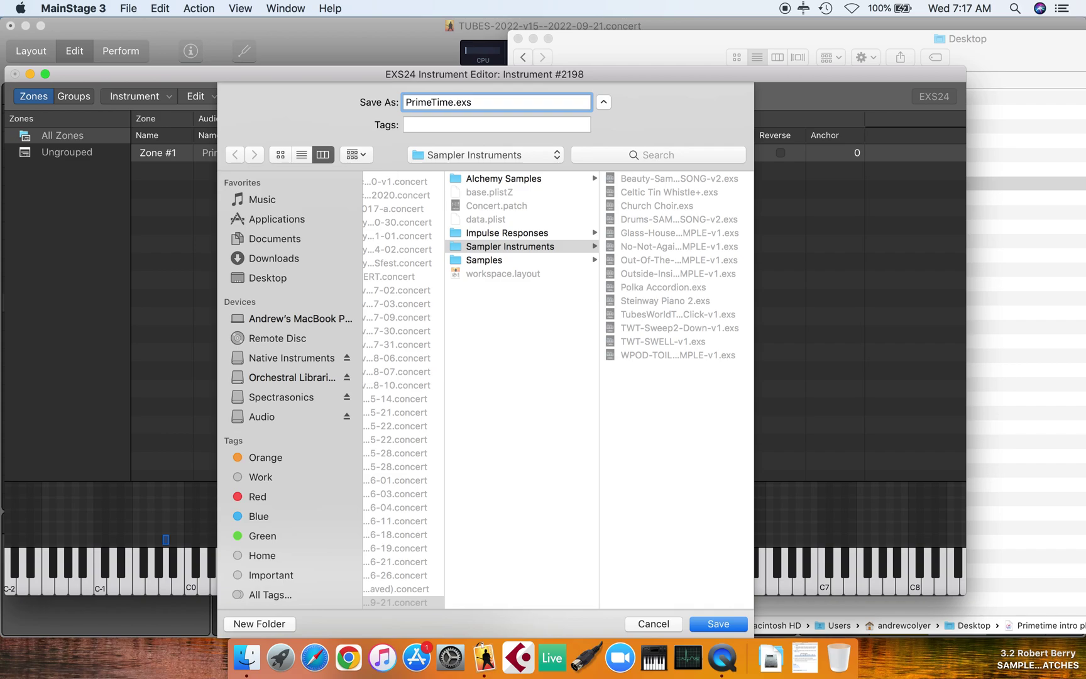
type("-INTRO-SAMPLE-v1")
left_click(724, 627)
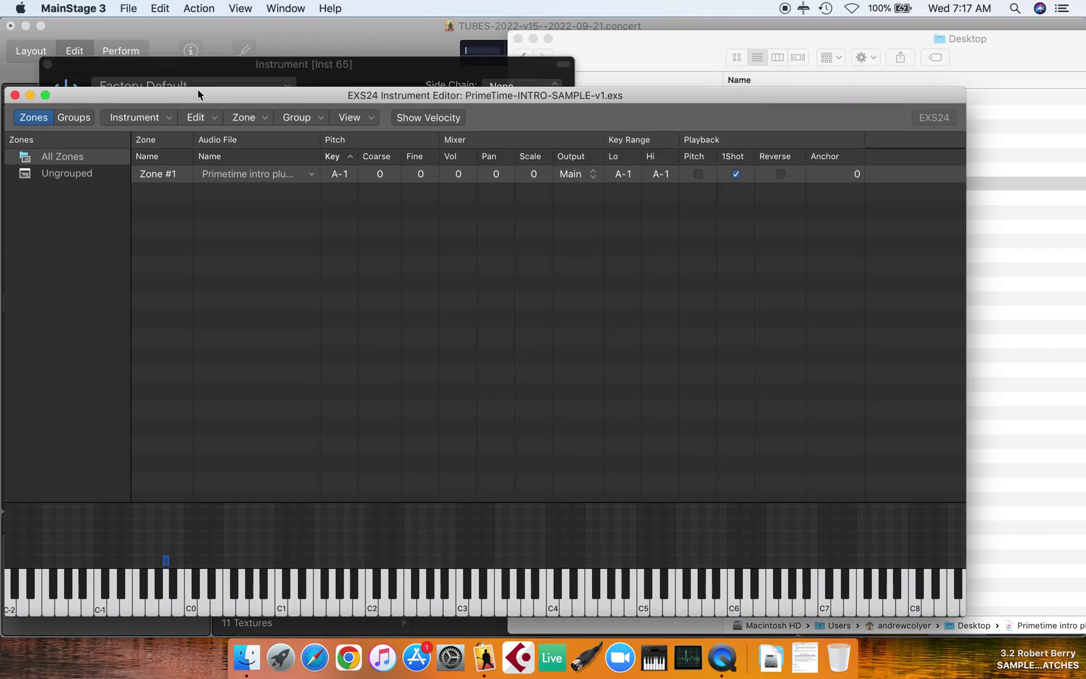
left_click(16, 95)
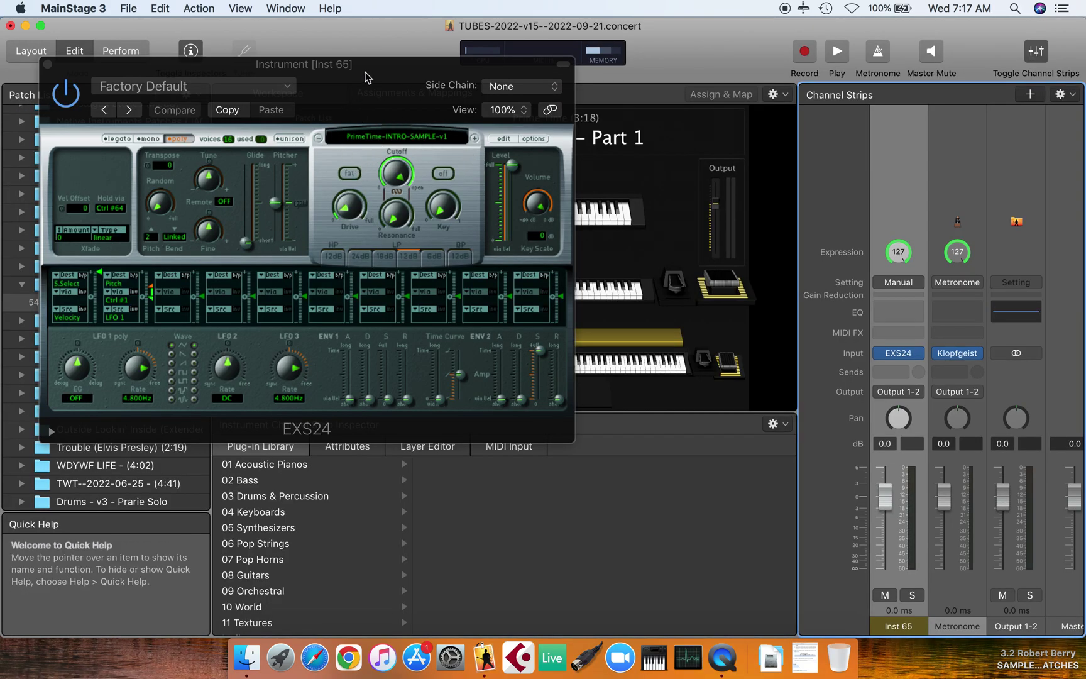
Step: Close the EXS24 plug-in window to return to the Prime Time – Part 1 workspace
left_click(47, 65)
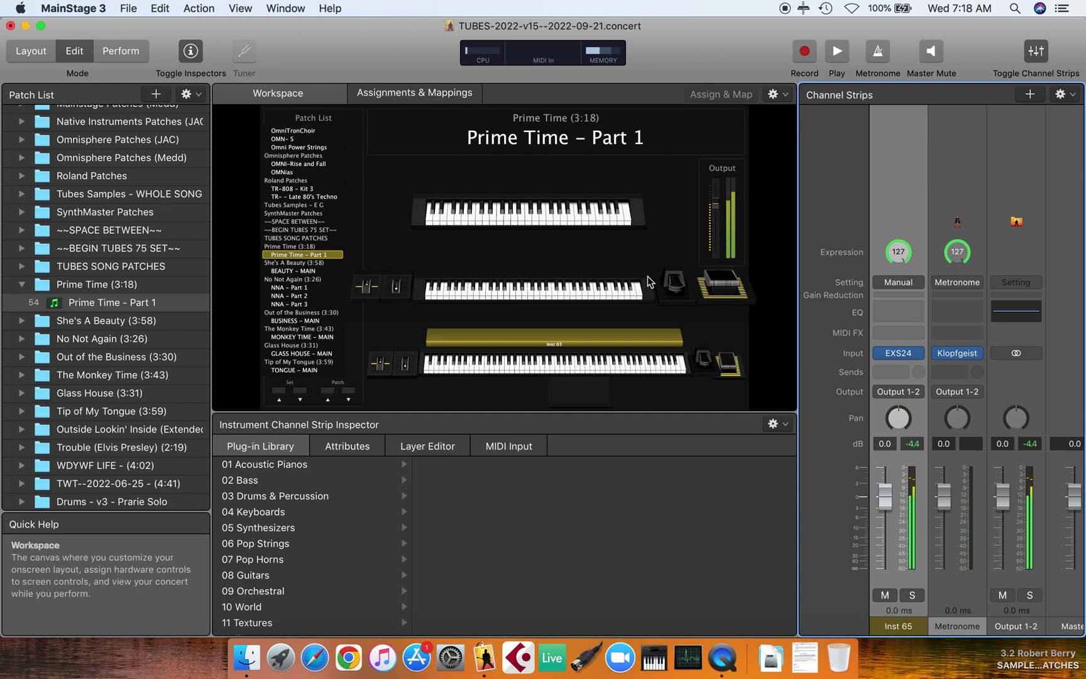
Step: Rename the Inst 65 channel strip to 'Prime Time INTRO SAMPLE - v1' in Attributes
left_click(349, 447)
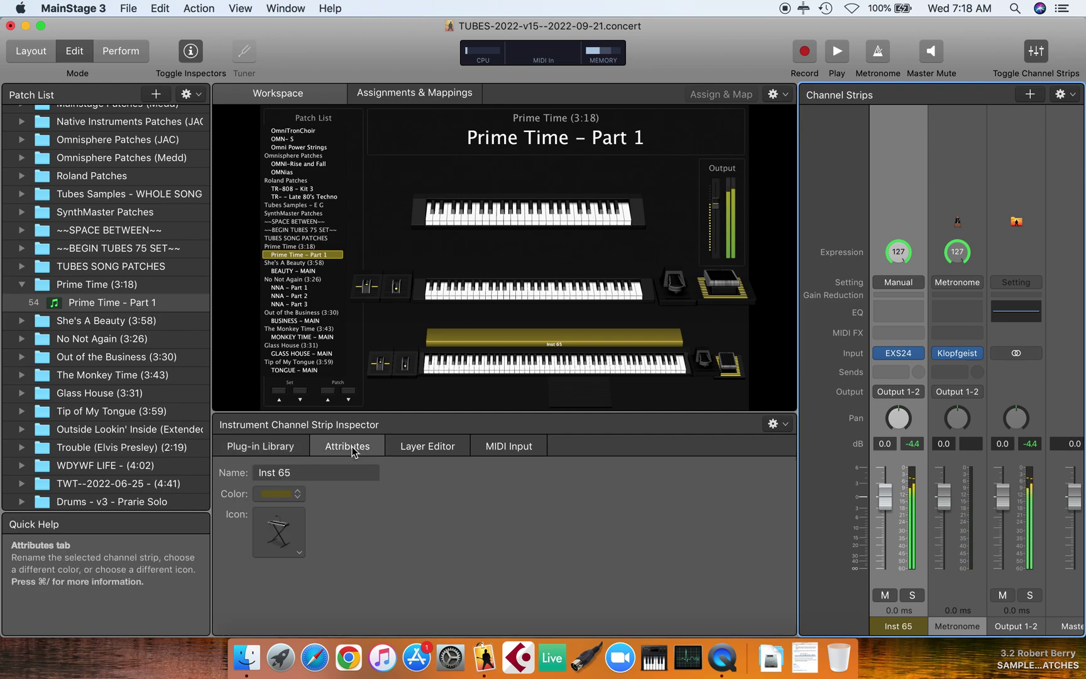
left_click(317, 473)
key("BackSpace")
key("BackSpace")
key("BackSpace")
key("BackSpace")
key("BackSpace")
key("BackSpace")
key("BackSpace")
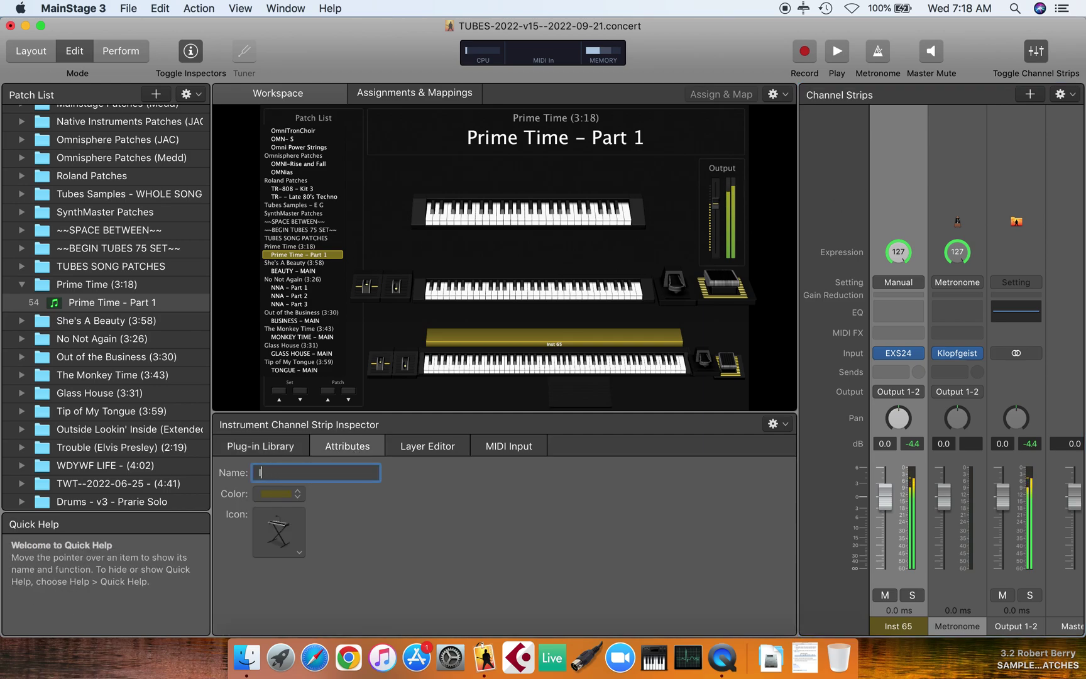
type("Prime")
key("BackSpace")
key("BackSpace")
key("BackSpace")
type("me")
key("BackSpace")
key("BackSpace")
type("ime Time INTRO - SAMPLE")
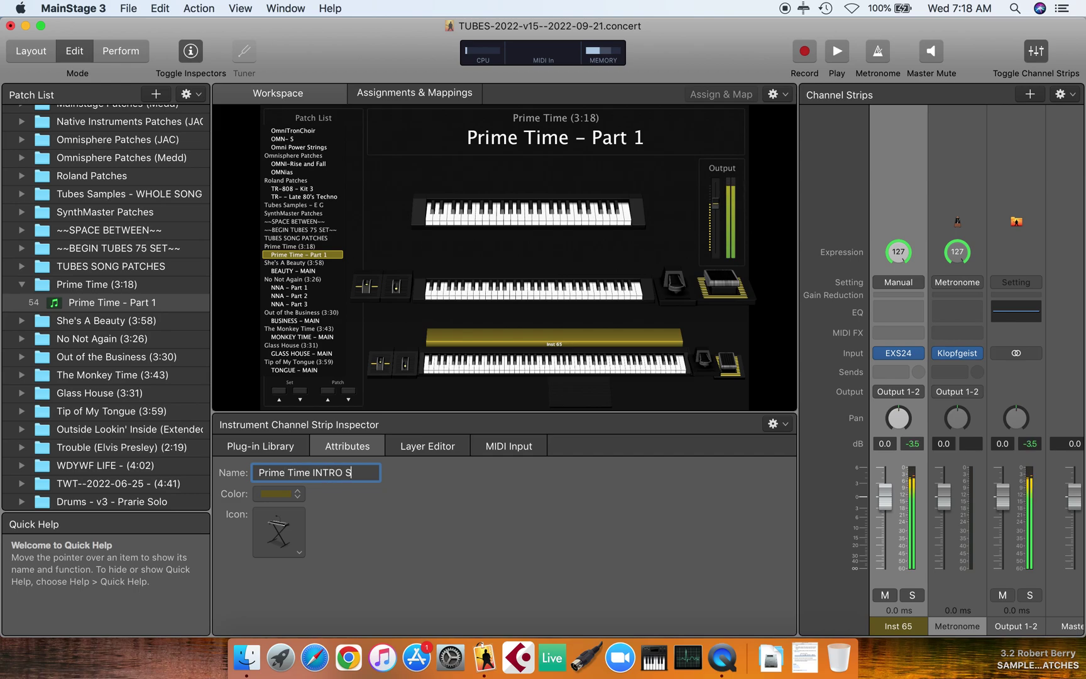
type(" - v1")
key("Return")
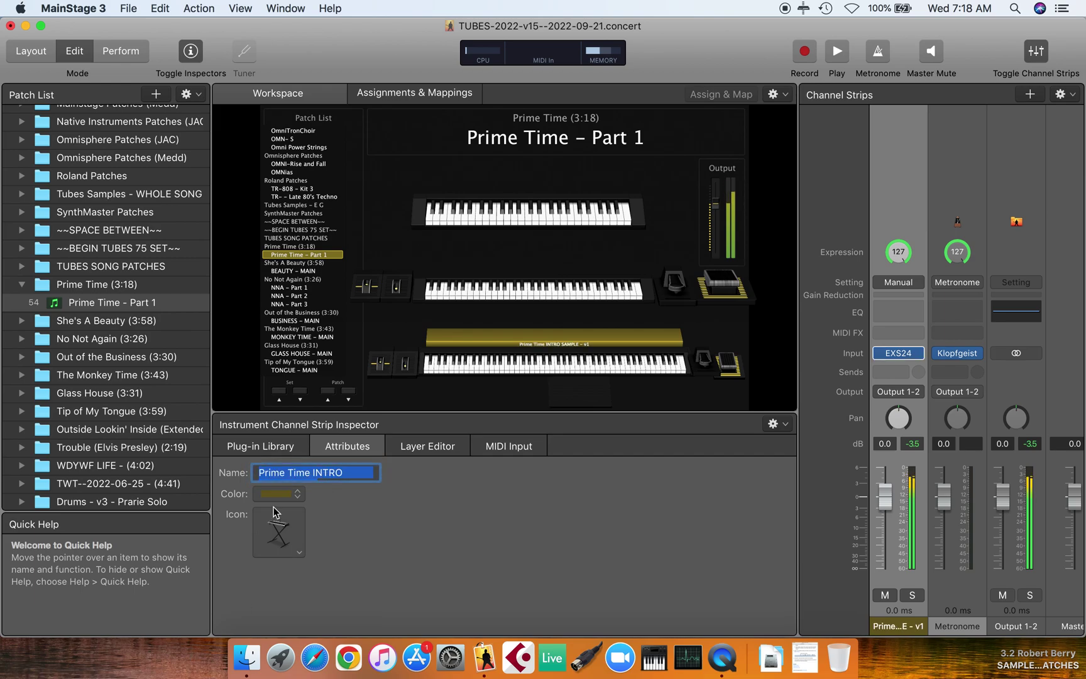
Step: Set the channel strip colour to the brighter red
left_click(291, 495)
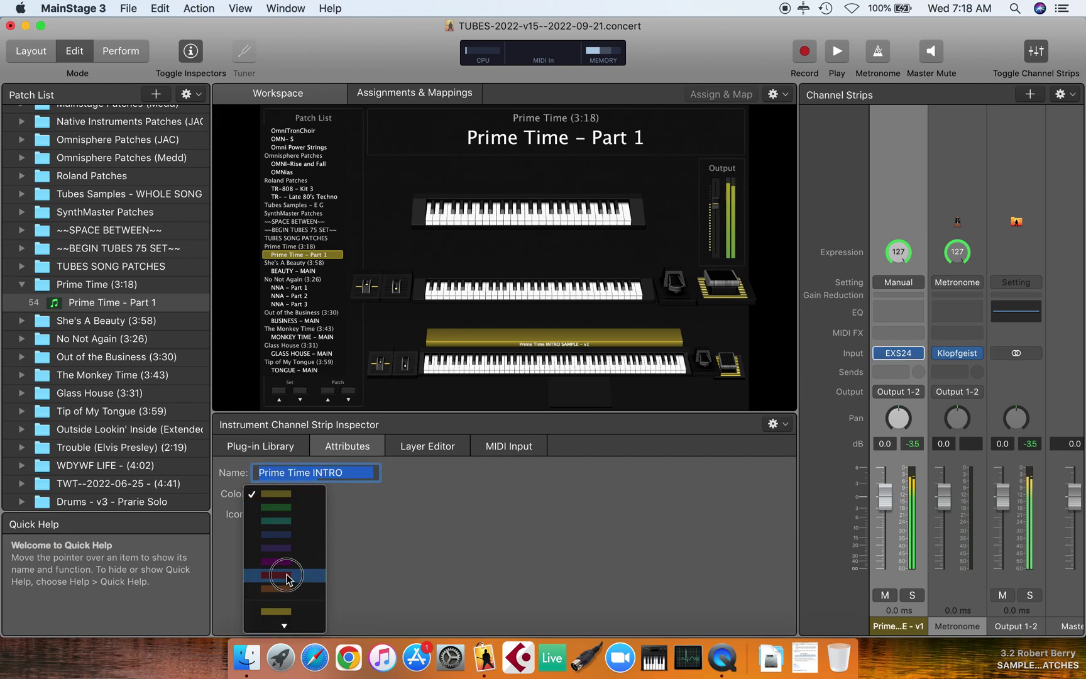
left_click(287, 574)
left_click(299, 496)
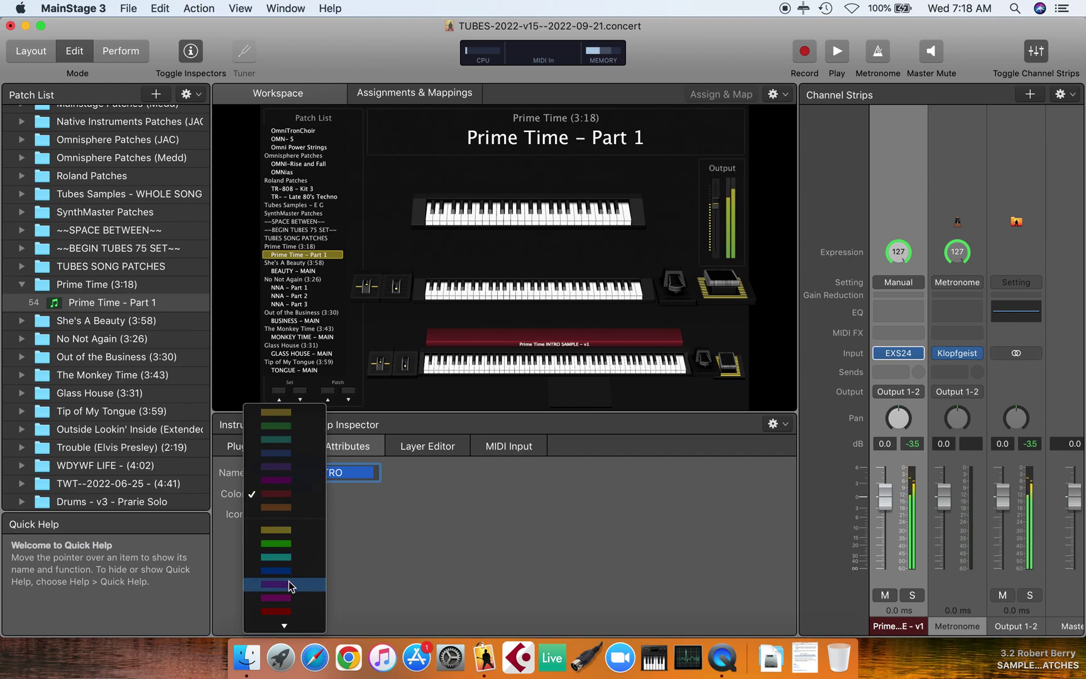
left_click(288, 612)
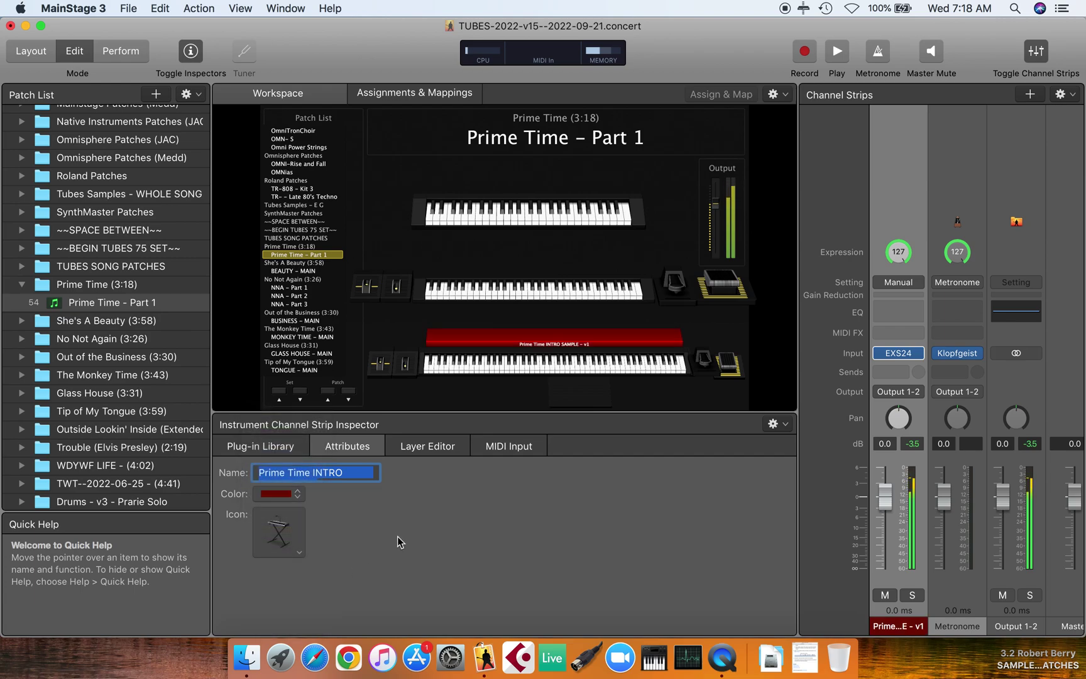
Step: Give the strip the sparkle icon from the Sound Effects icons
left_click(280, 531)
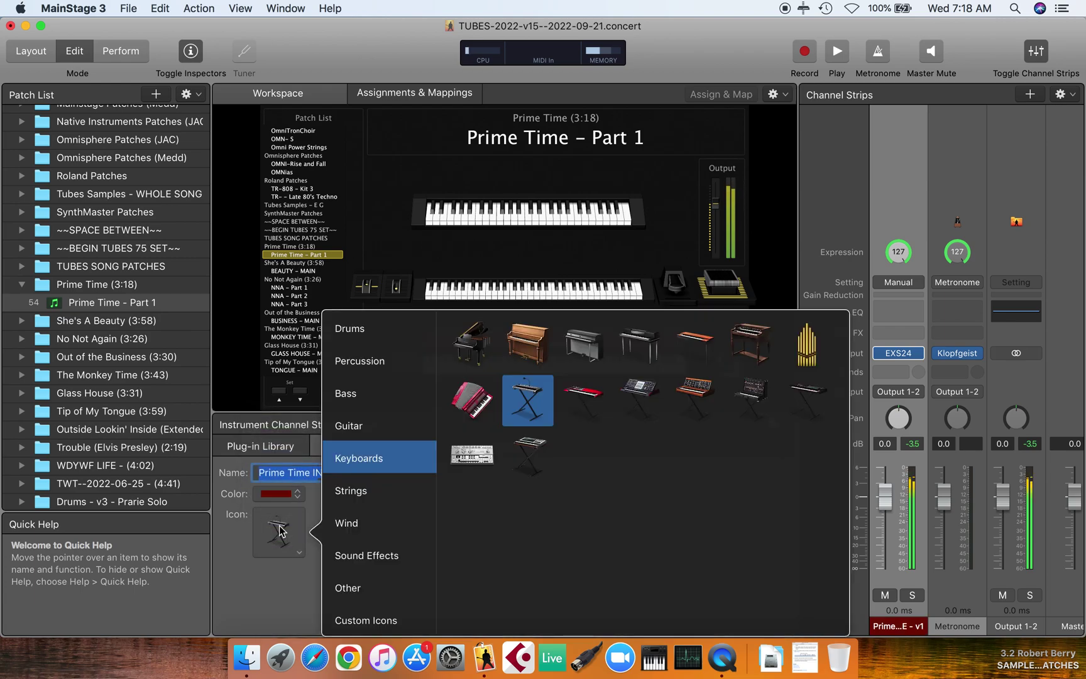
left_click(361, 557)
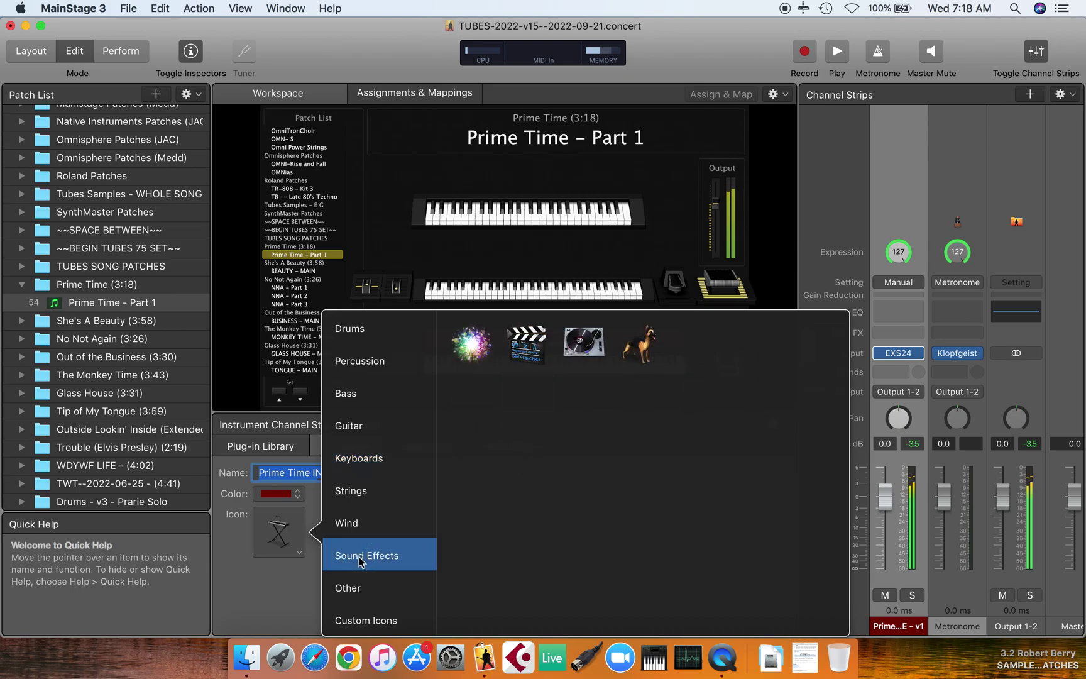
left_click(458, 354)
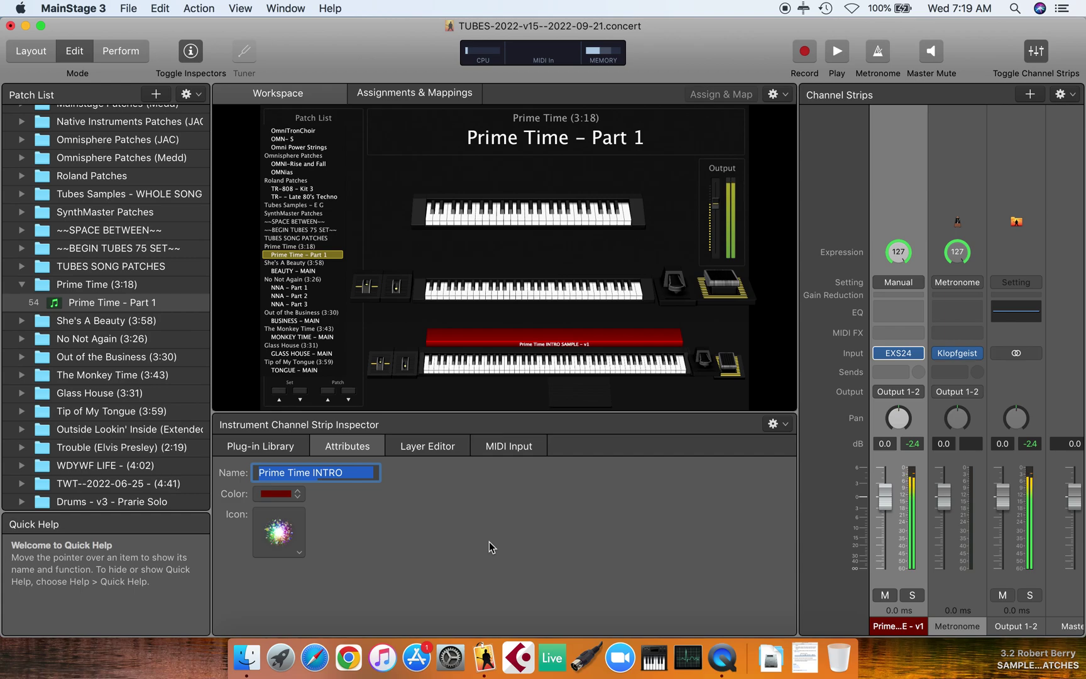
left_click(895, 135)
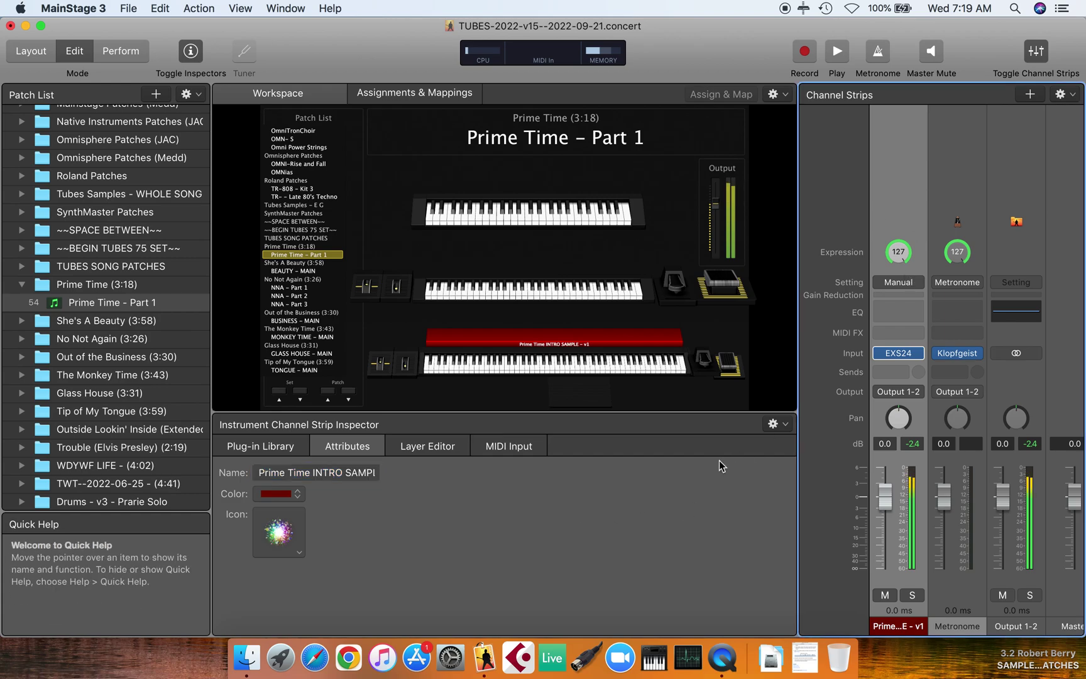
Step: Show the Layer Editor with the red layer spanning C-2 to G8, velocity 1–127
left_click(440, 446)
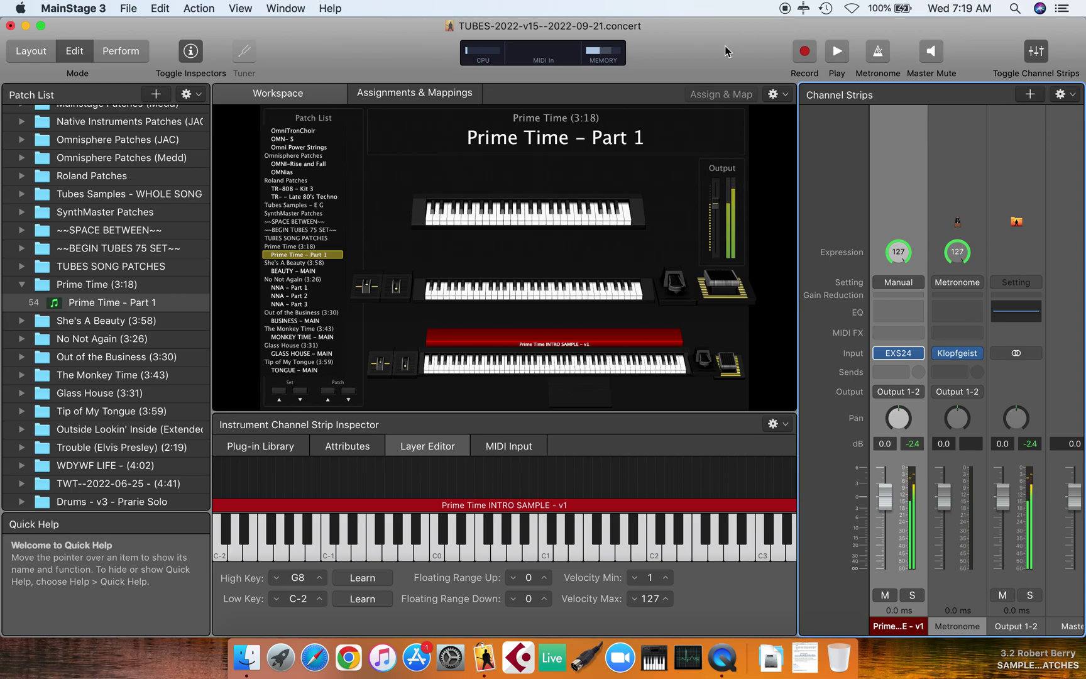
mouse_move(725, 45)
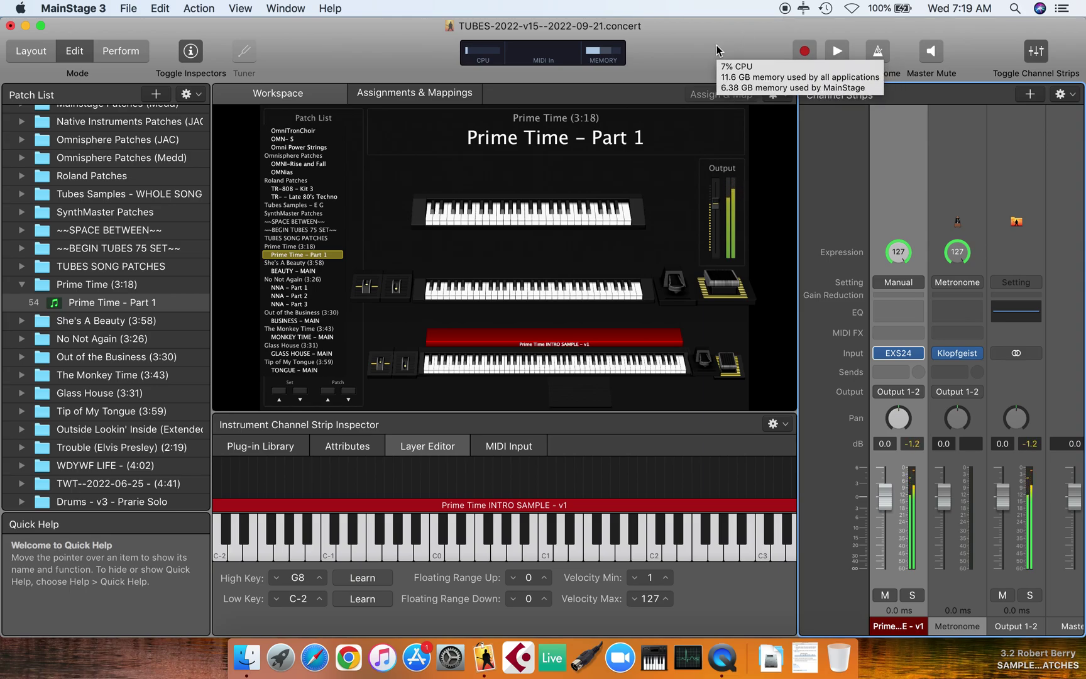